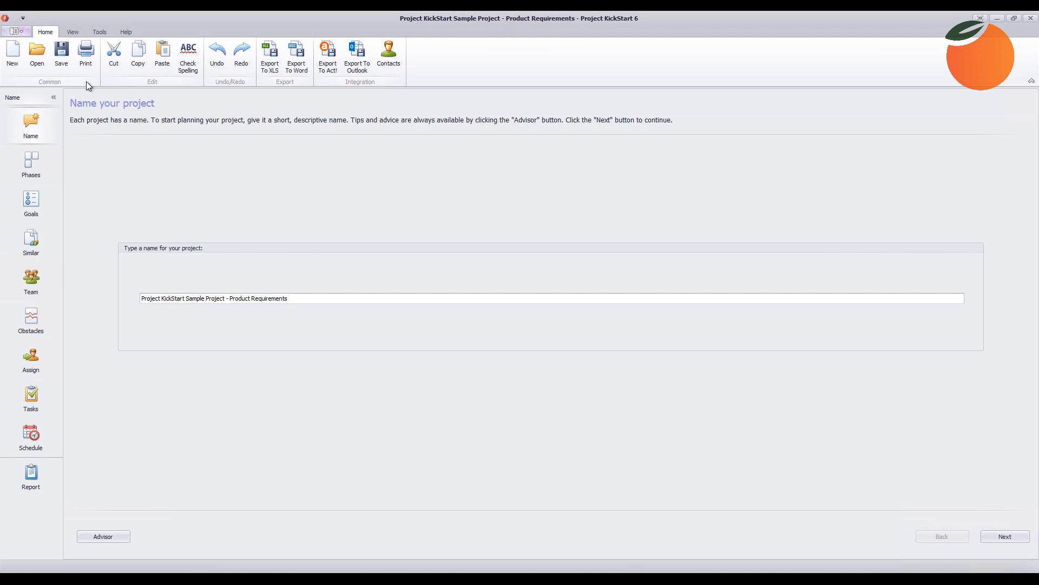
Select the Actv20Demos database from the ACTDATA folder as the Act! database in the program options.
{"action": "left_click", "coordinate": [107, 31]}
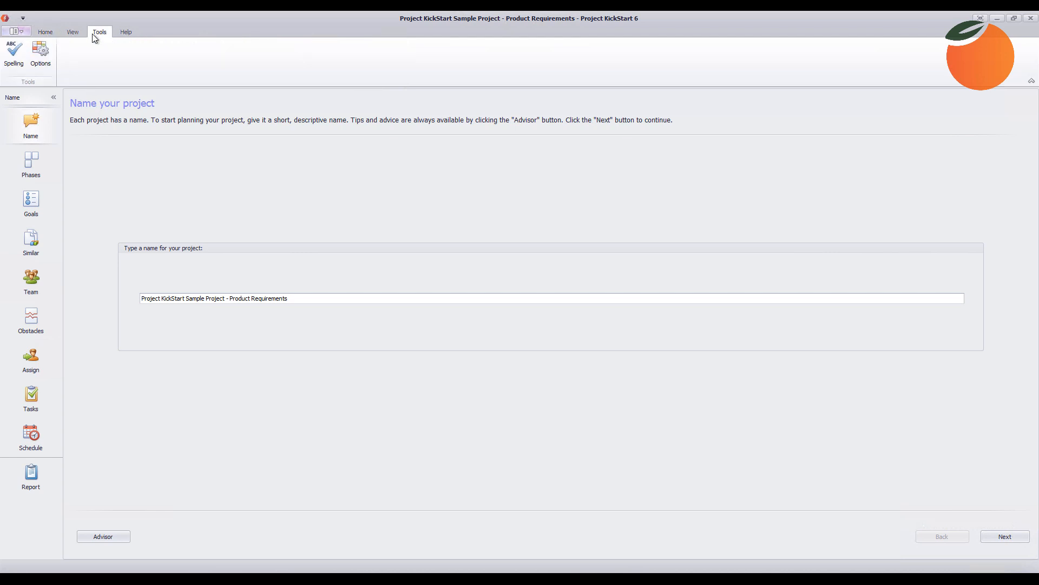
{"action": "left_click", "coordinate": [40, 54]}
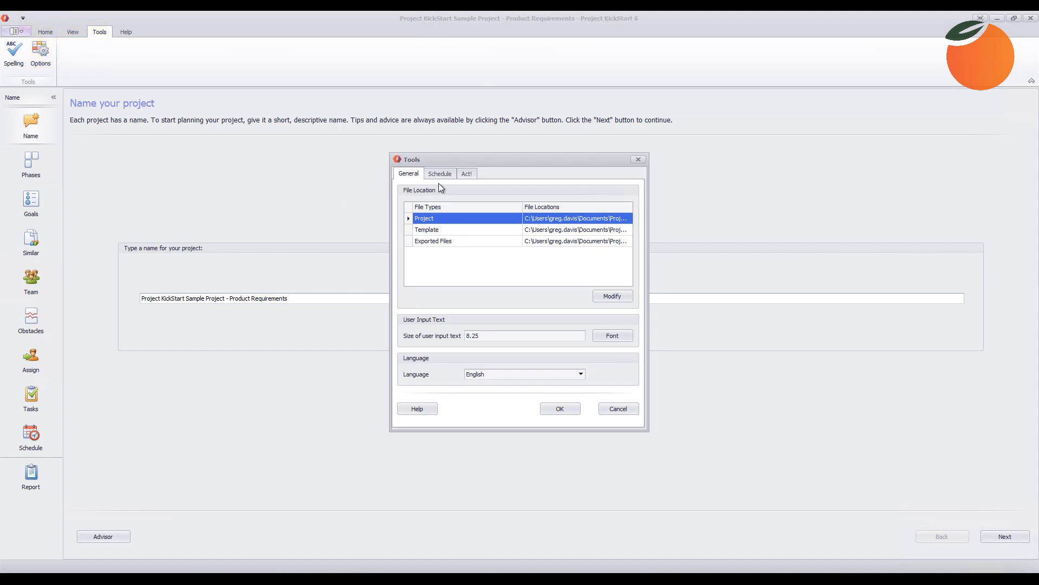
{"action": "left_click", "coordinate": [466, 174]}
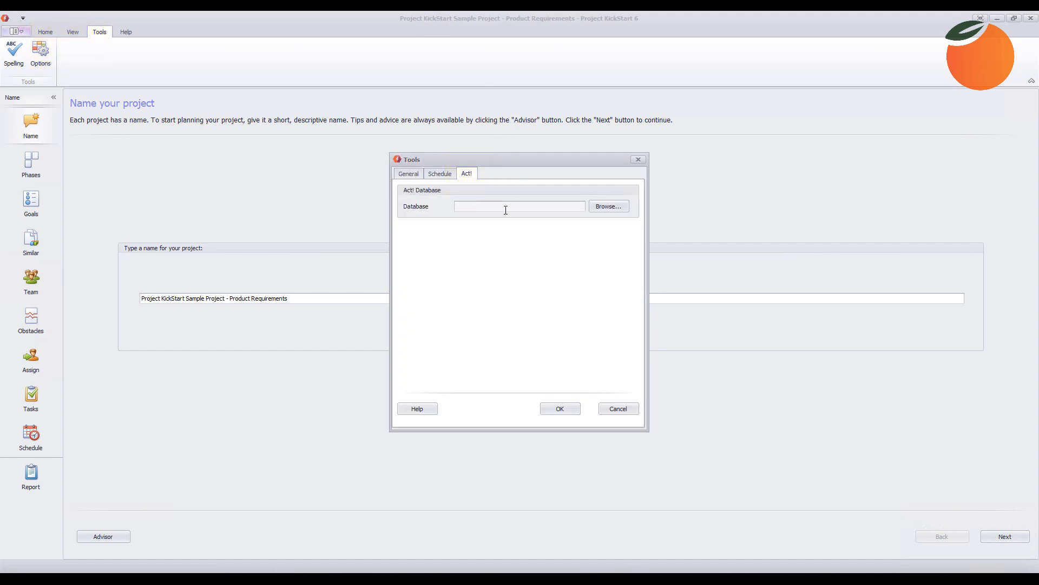
{"action": "left_click", "coordinate": [598, 208]}
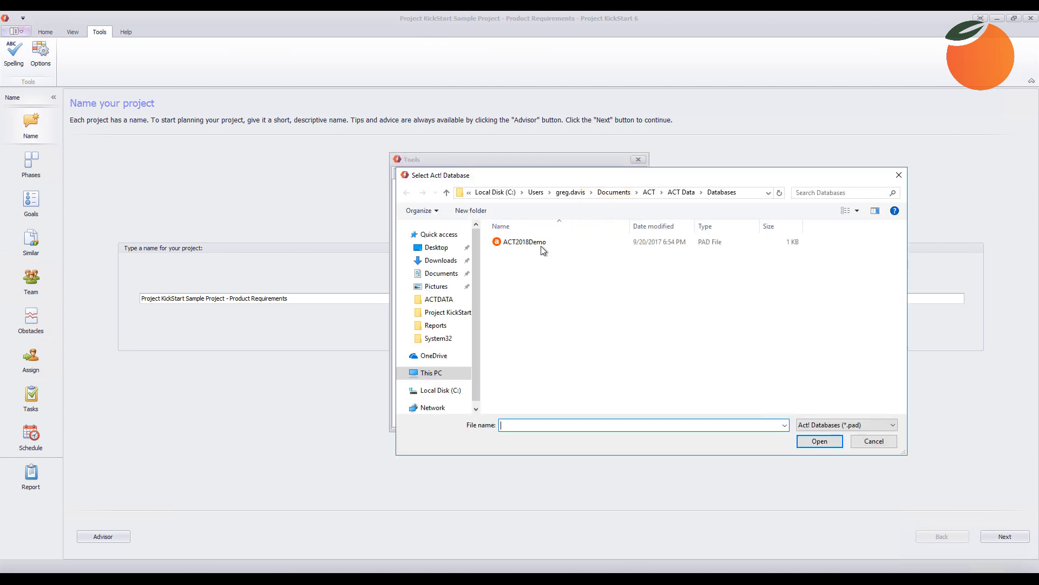
{"action": "left_click", "coordinate": [439, 299]}
{"action": "left_click", "coordinate": [504, 265]}
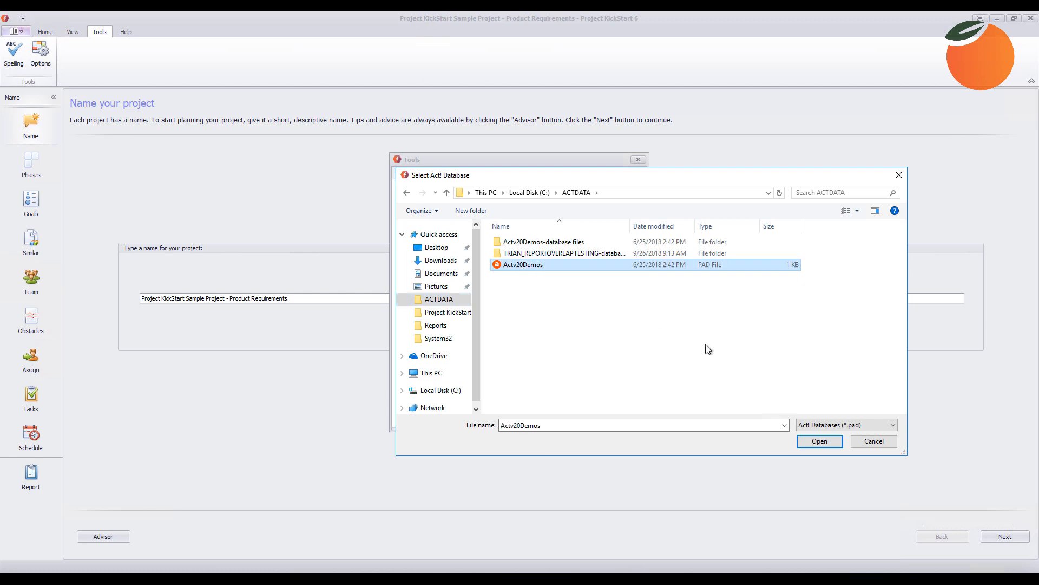
{"action": "left_click", "coordinate": [820, 440]}
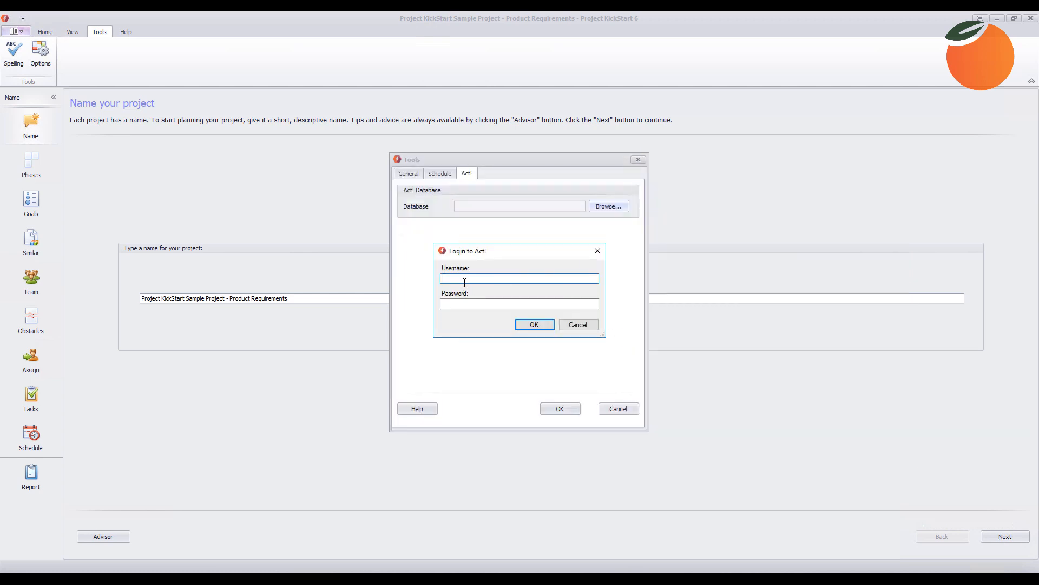
Log in to the Act! database with the account username and a blank password, and save the options.
{"action": "type", "text": "greg davis"}
{"action": "left_click", "coordinate": [531, 327]}
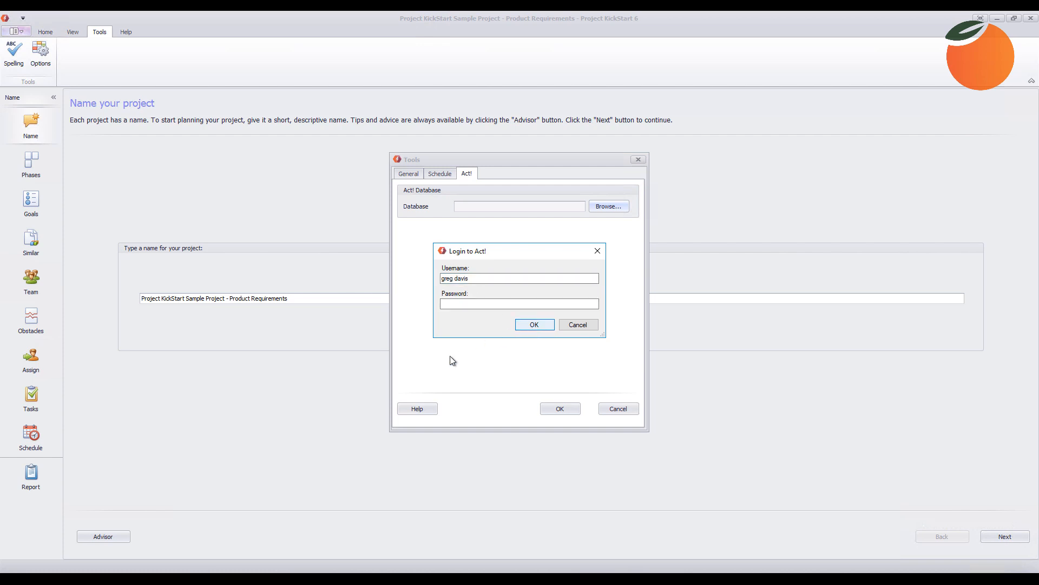
{"action": "left_click", "coordinate": [564, 410]}
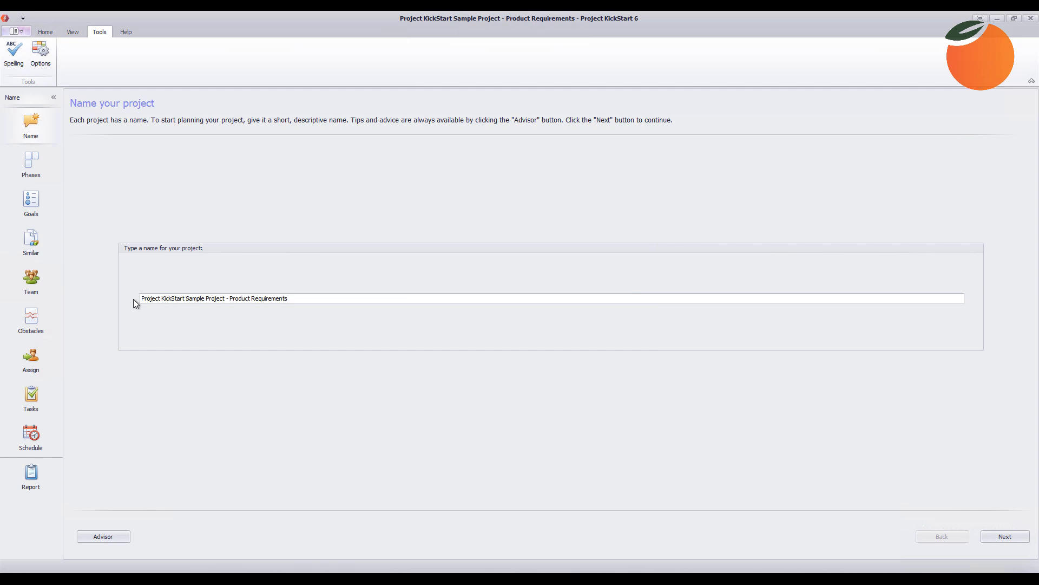
Open the contacts library for the project team and bring up the Act! contact list for import.
{"action": "left_click", "coordinate": [33, 291]}
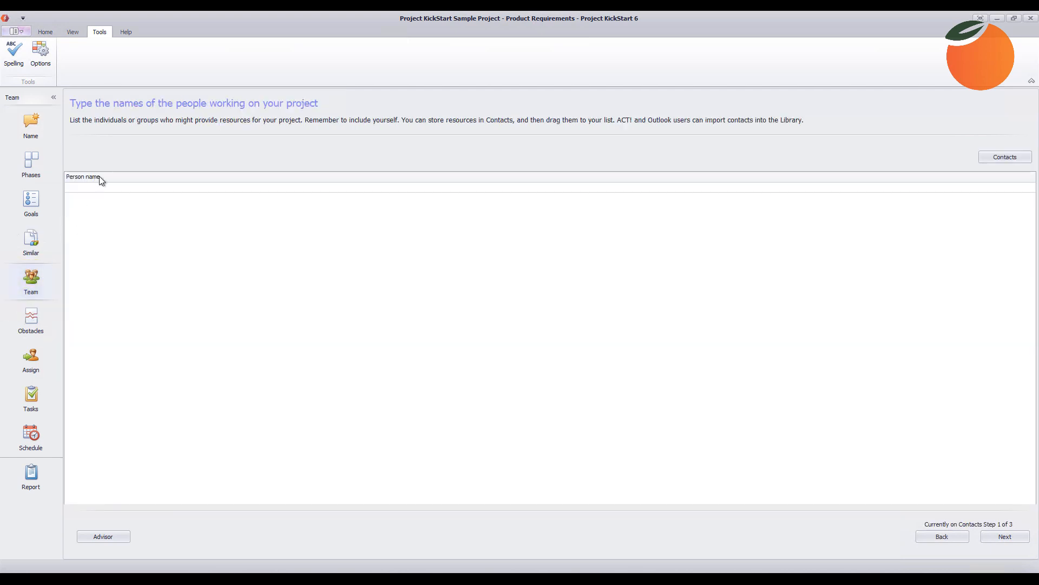
{"action": "left_click", "coordinate": [44, 32]}
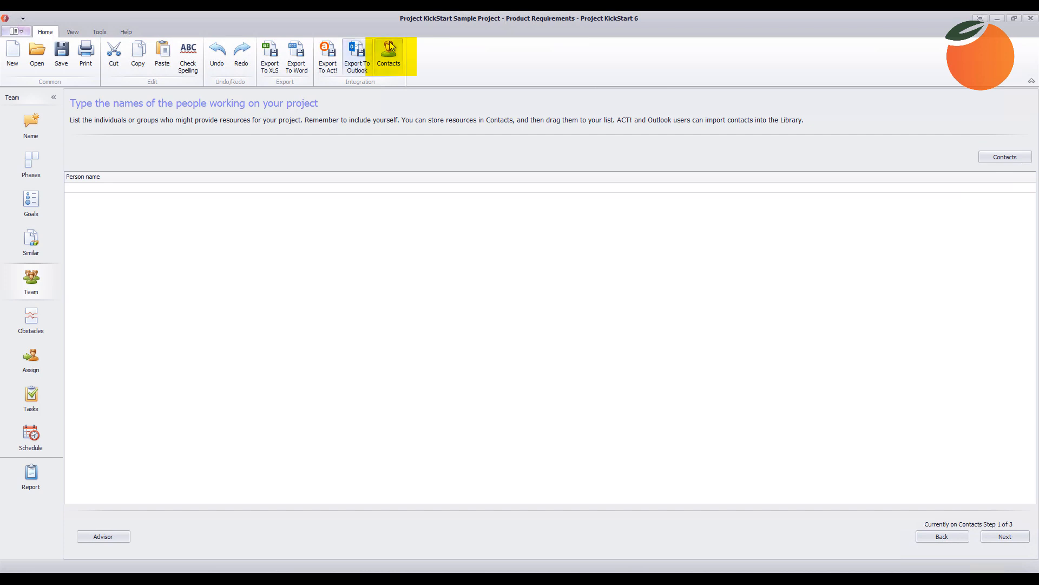
{"action": "left_click", "coordinate": [387, 57]}
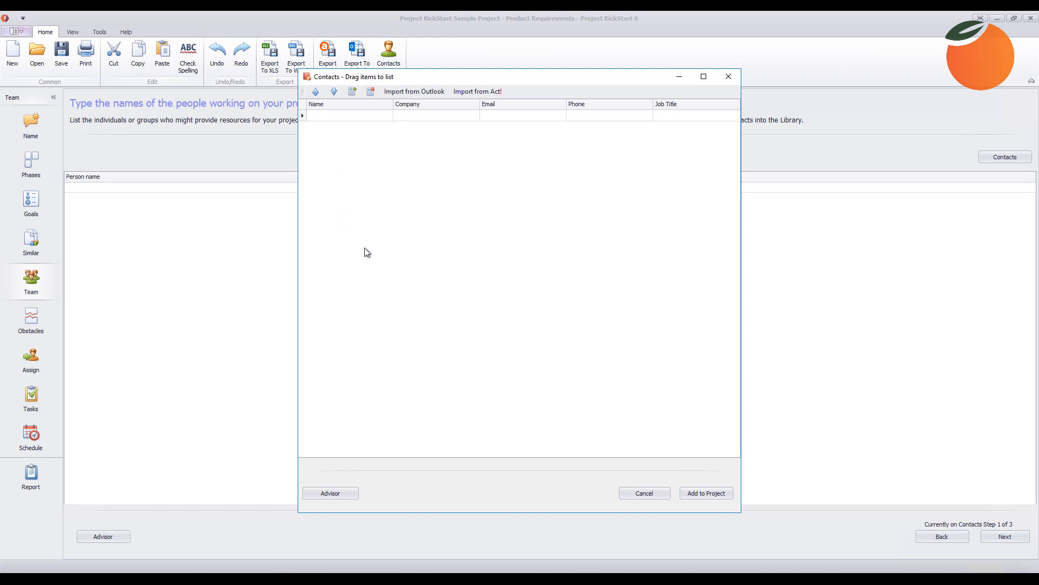
{"action": "left_click", "coordinate": [483, 92]}
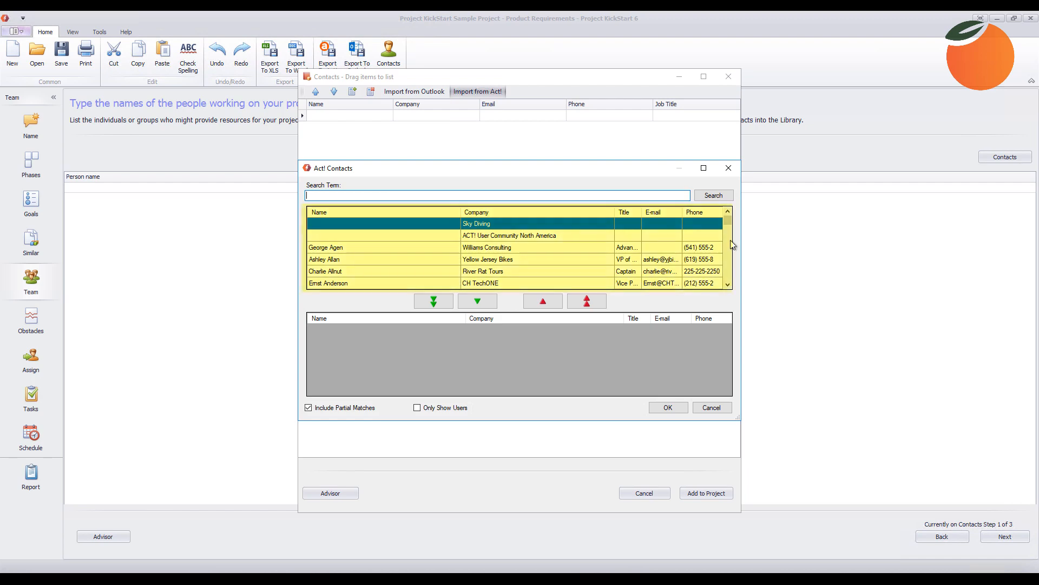
{"action": "mouse_move", "coordinate": [727, 221]}
{"action": "left_mouse_down"}
{"action": "mouse_move", "coordinate": [728, 278]}
{"action": "mouse_move", "coordinate": [732, 205]}
{"action": "left_mouse_up"}
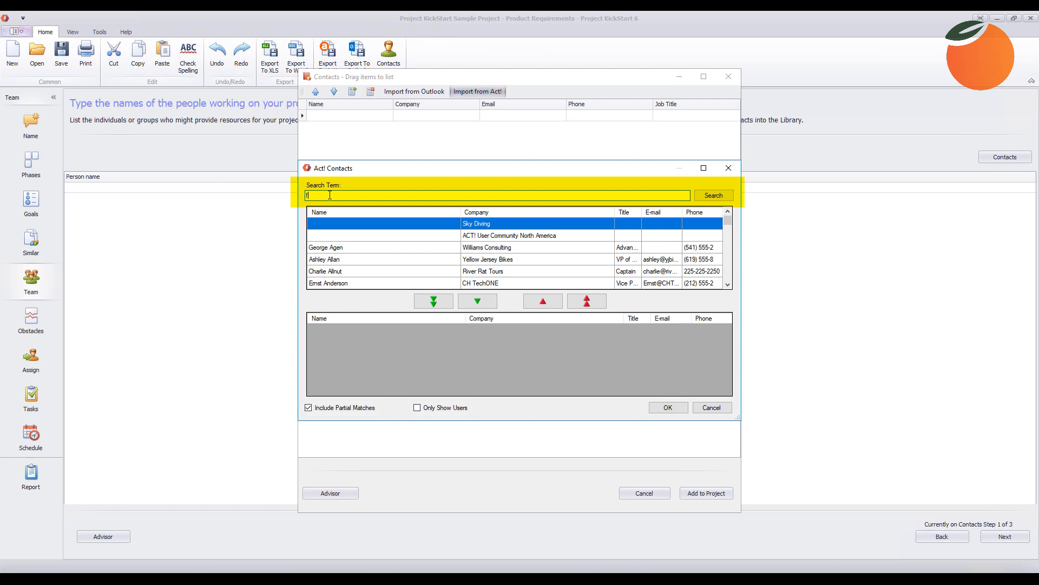
Search the Act! contacts by first name and add the president of CH Gourmet Coffee to the import selection.
{"action": "type", "text": "red"}
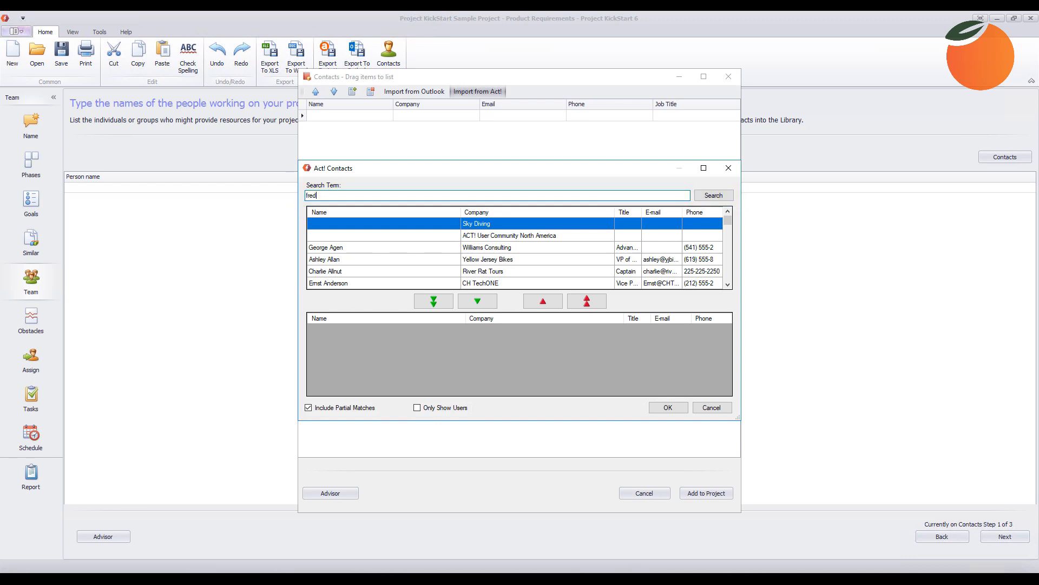
{"action": "key", "text": "Return"}
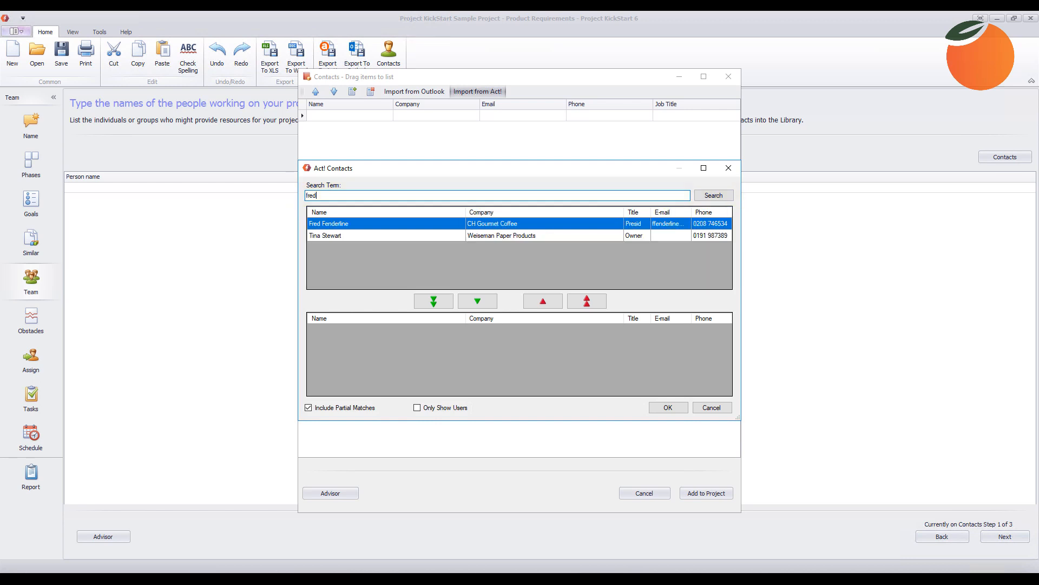
{"action": "left_click", "coordinate": [334, 225]}
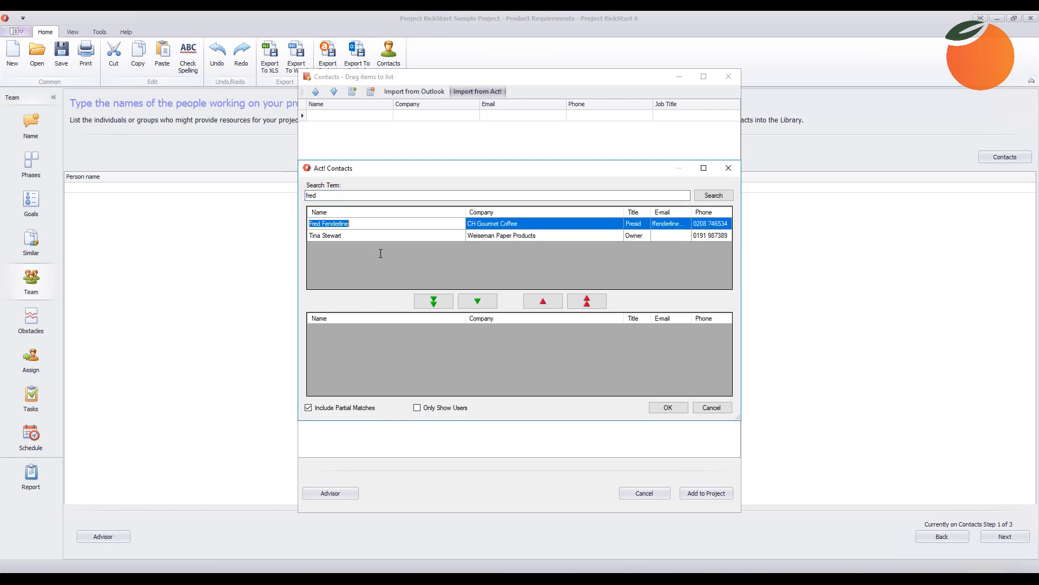
{"action": "left_click", "coordinate": [478, 301]}
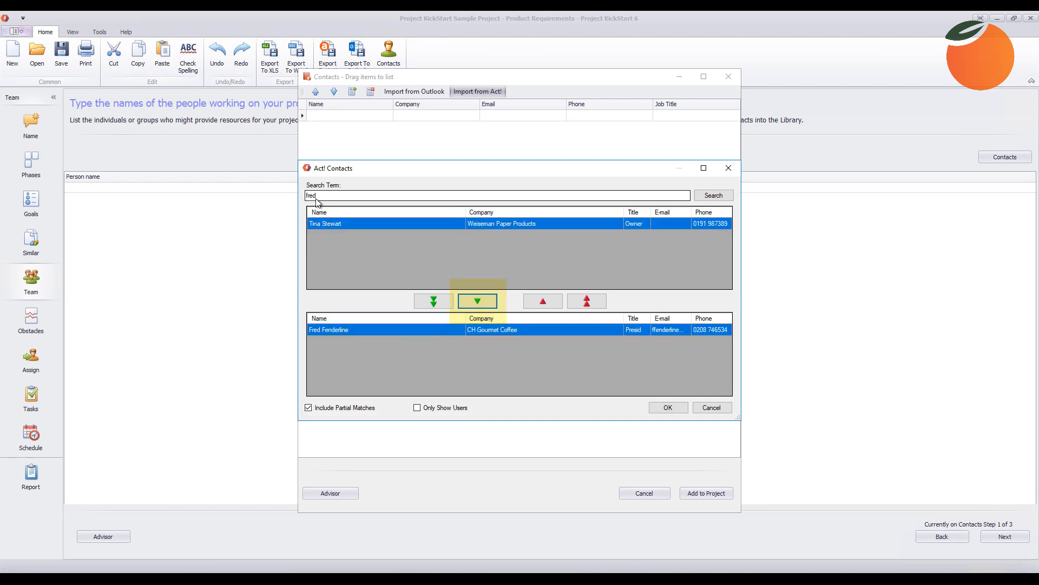
Search by another contact's first name and add the CEO of CH TechONE to the import selection.
{"action": "left_click_drag", "start_coordinate": [318, 196], "coordinate": [305, 194]}
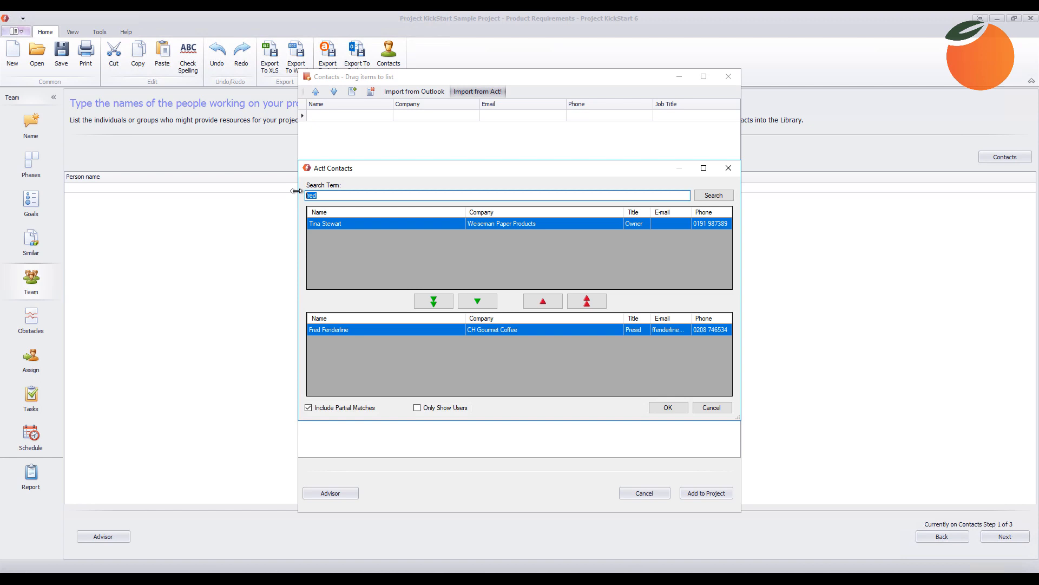
{"action": "type", "text": "chris"}
{"action": "key", "text": "Return"}
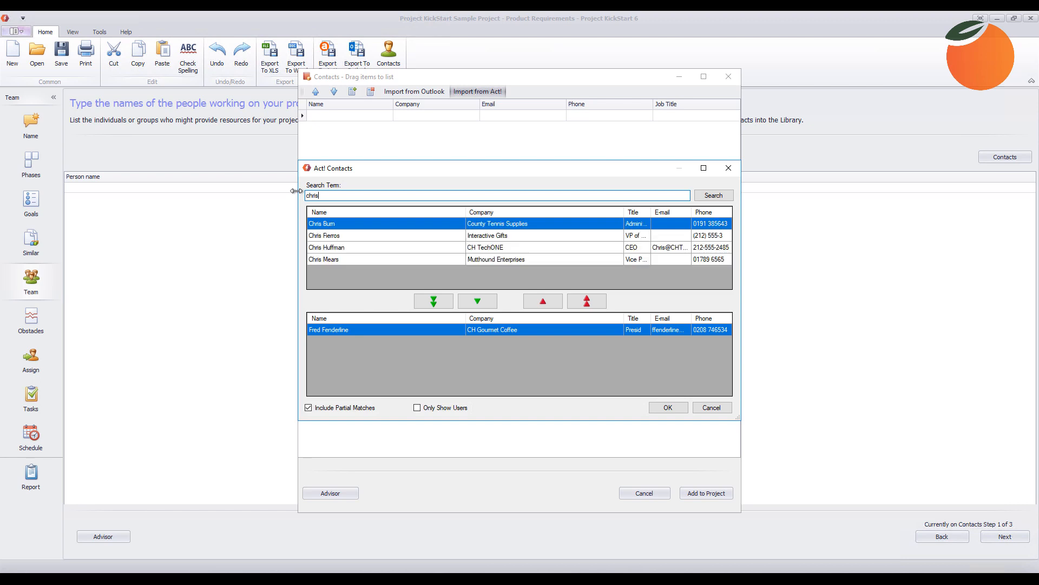
{"action": "left_click", "coordinate": [324, 248]}
{"action": "left_click", "coordinate": [477, 301]}
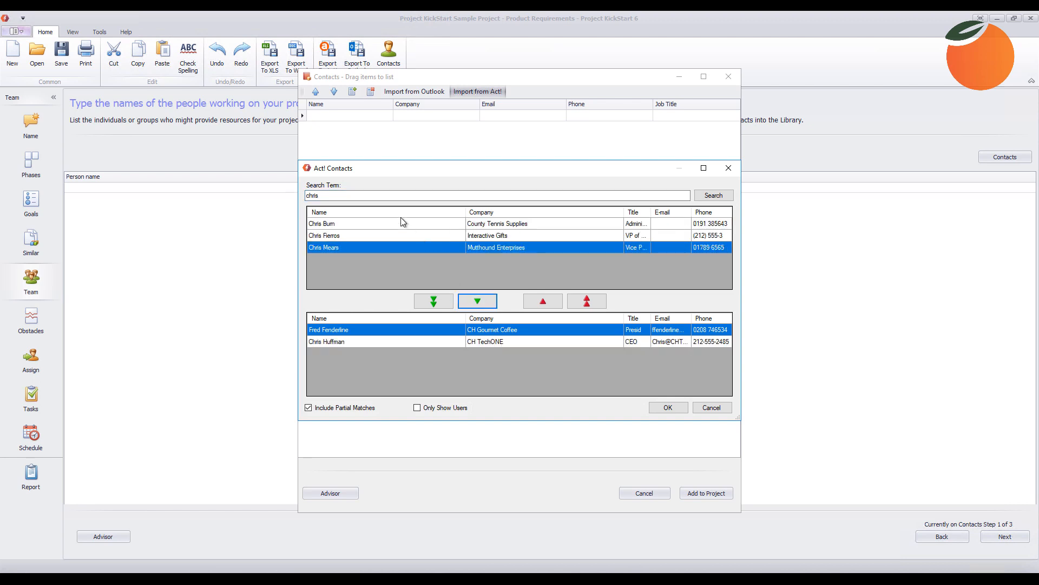
Search for the CH TechONE vice president by first name and add that contact to the import selection.
{"action": "double_click", "coordinate": [314, 195]}
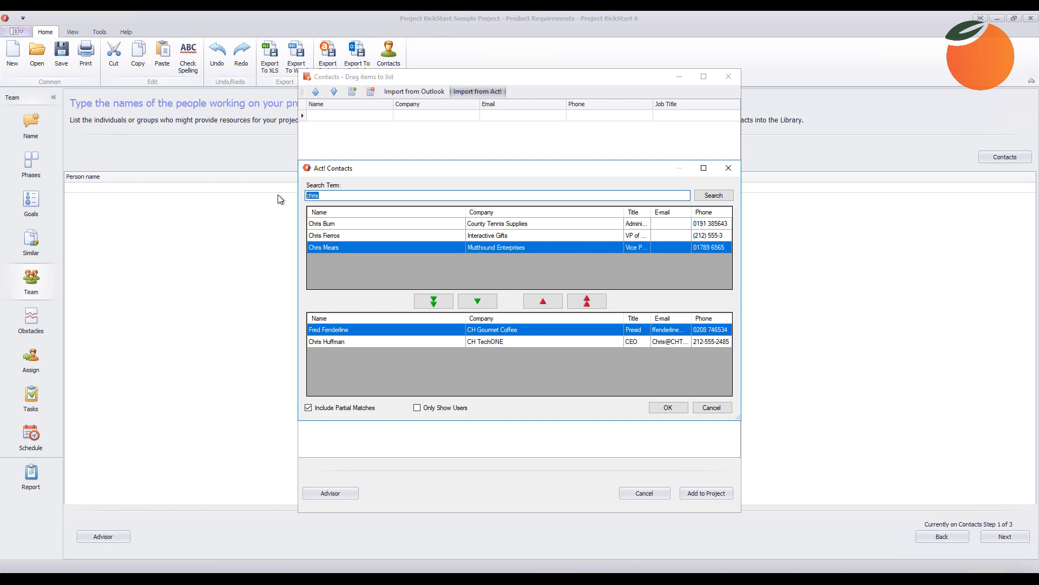
{"action": "type", "text": "emst"}
{"action": "key", "text": "Return"}
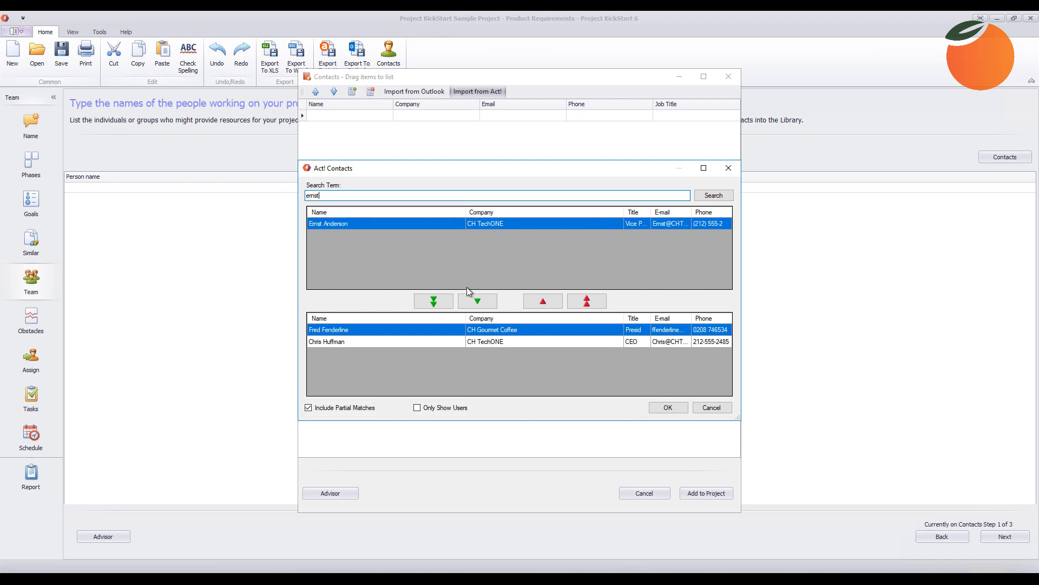
{"action": "left_click", "coordinate": [478, 299]}
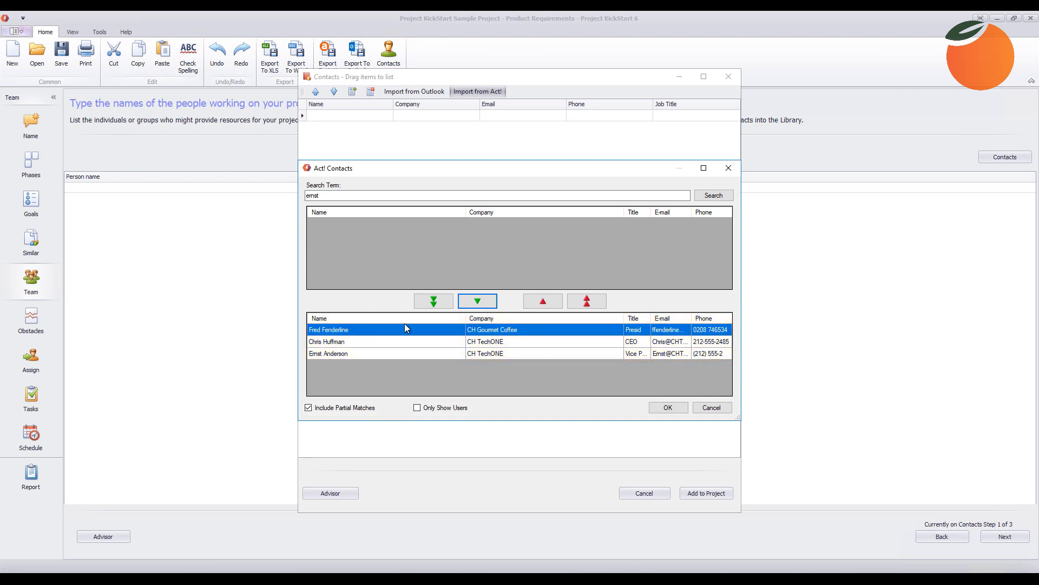
Import the selected Act! contacts into the contacts library and add them to the project team.
{"action": "left_click", "coordinate": [669, 407]}
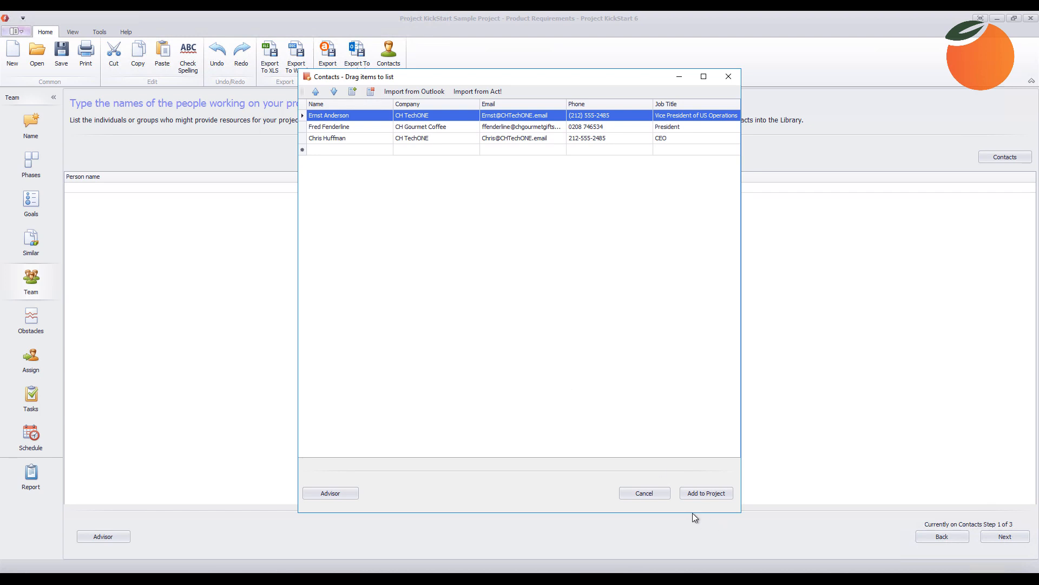
{"action": "left_click", "coordinate": [702, 493]}
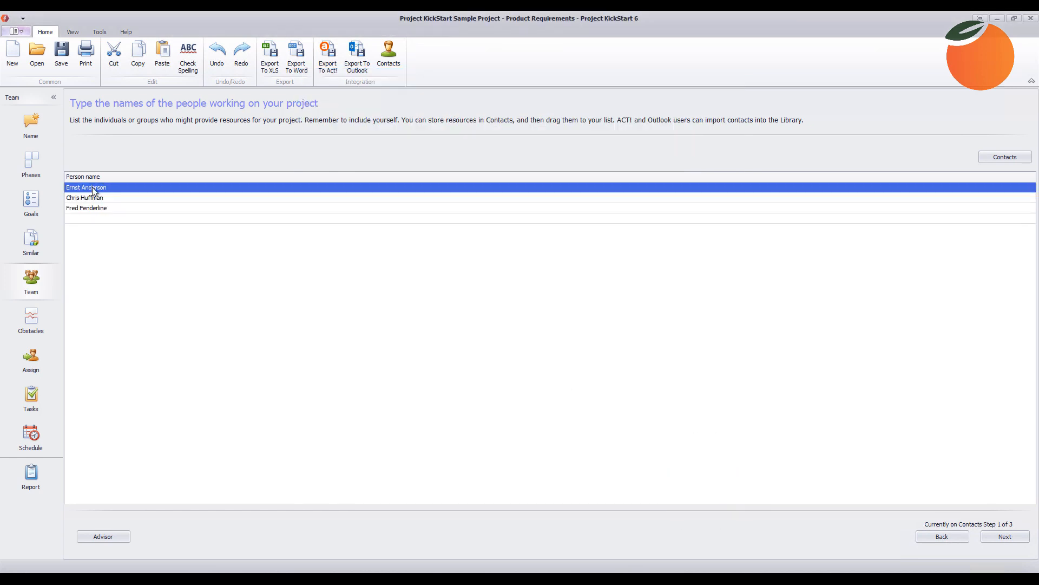
{"action": "left_click", "coordinate": [92, 187]}
Check which team member is assigned to the tasks under Purpose of this document, Introduction, and Purpose and Strategy.
{"action": "left_click", "coordinate": [31, 359]}
{"action": "left_click", "coordinate": [219, 202]}
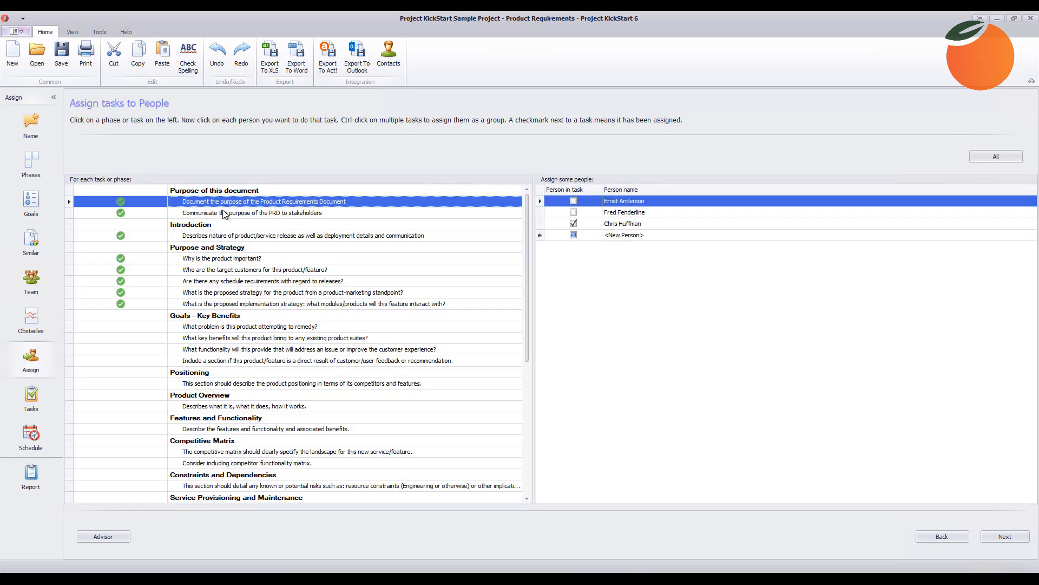
{"action": "left_click", "coordinate": [223, 214]}
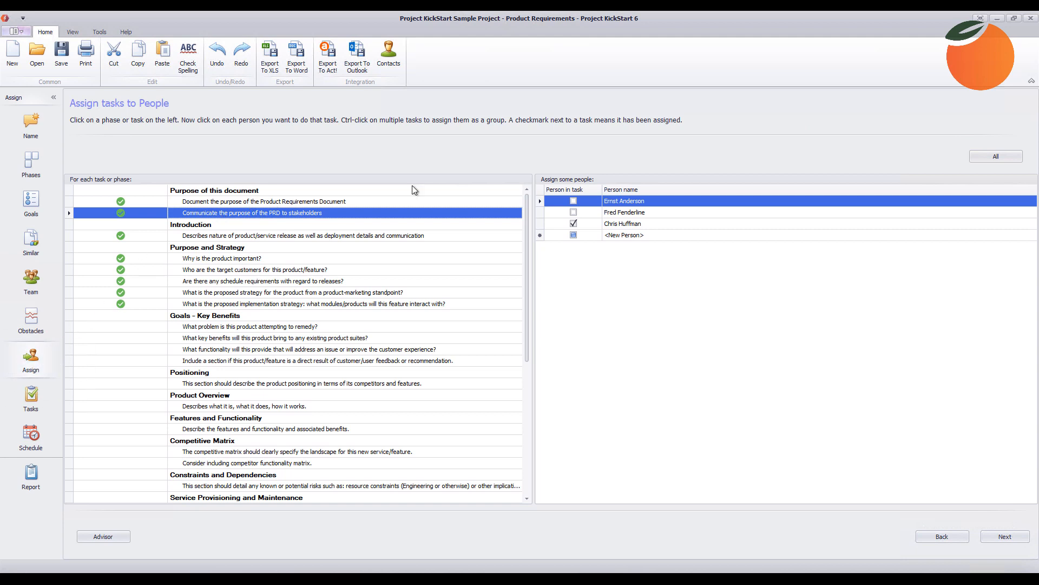
{"action": "left_click", "coordinate": [212, 237]}
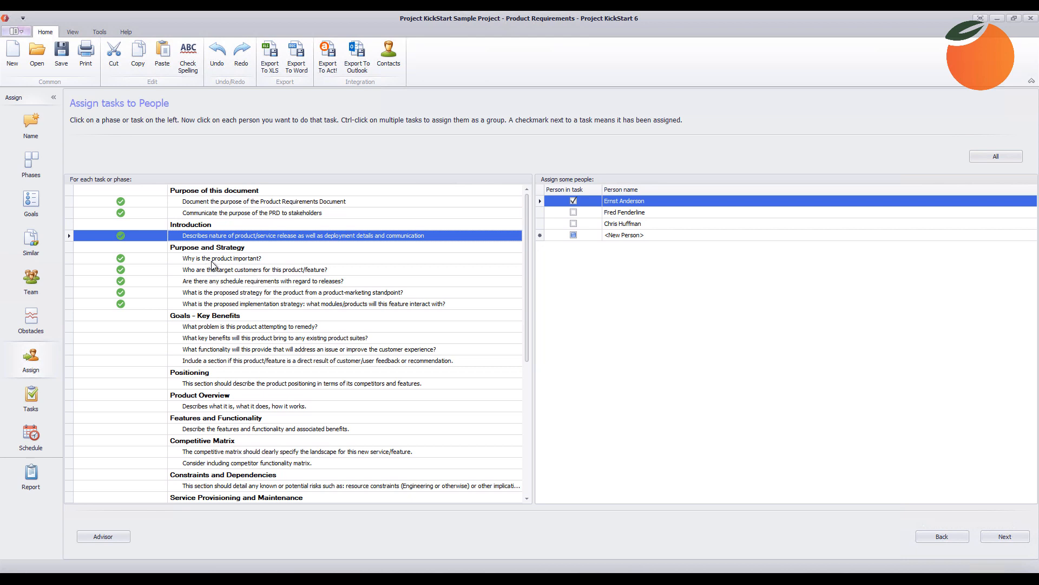
{"action": "left_click", "coordinate": [214, 259]}
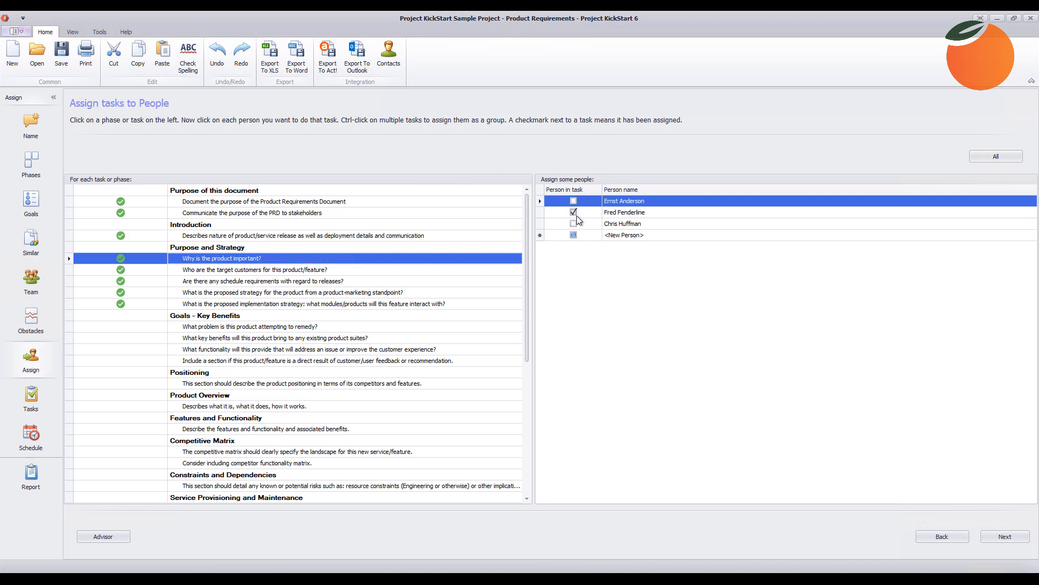
{"action": "left_click", "coordinate": [257, 271]}
{"action": "left_click", "coordinate": [251, 282]}
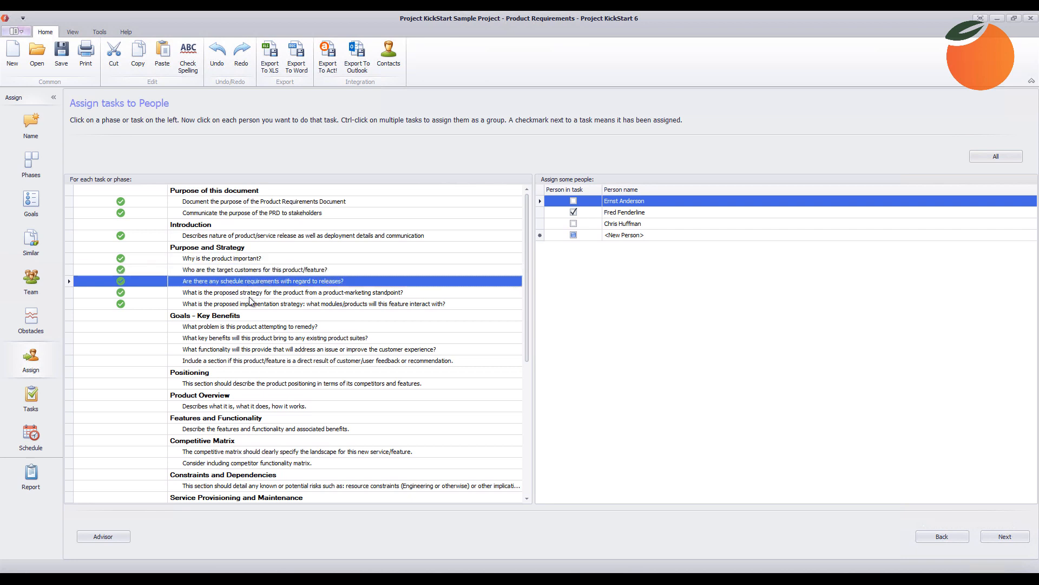
{"action": "left_click", "coordinate": [252, 303]}
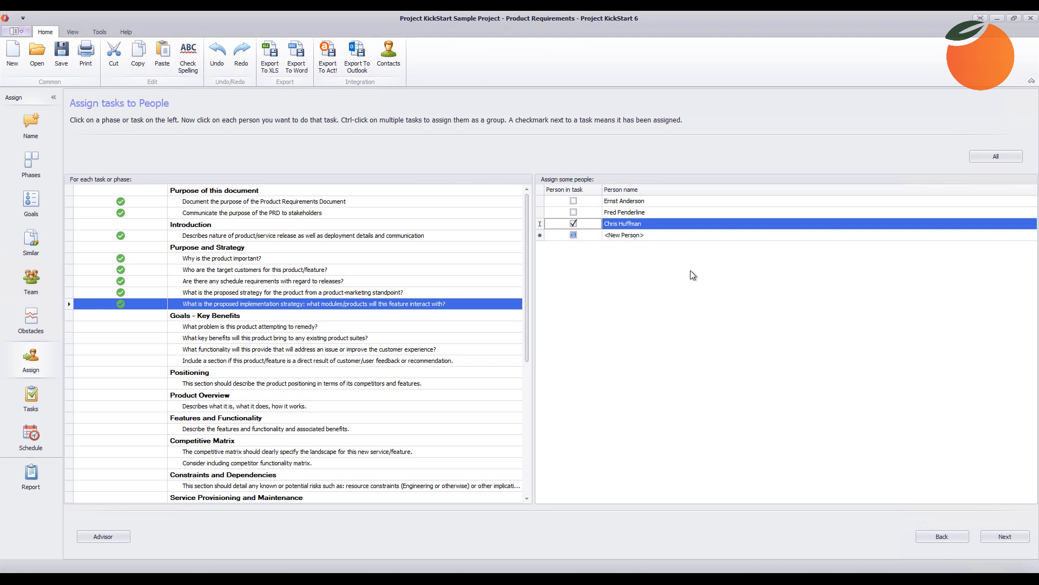
Review the assignments in the task list, looking at the two tasks under Purpose of this document.
{"action": "left_click", "coordinate": [31, 401]}
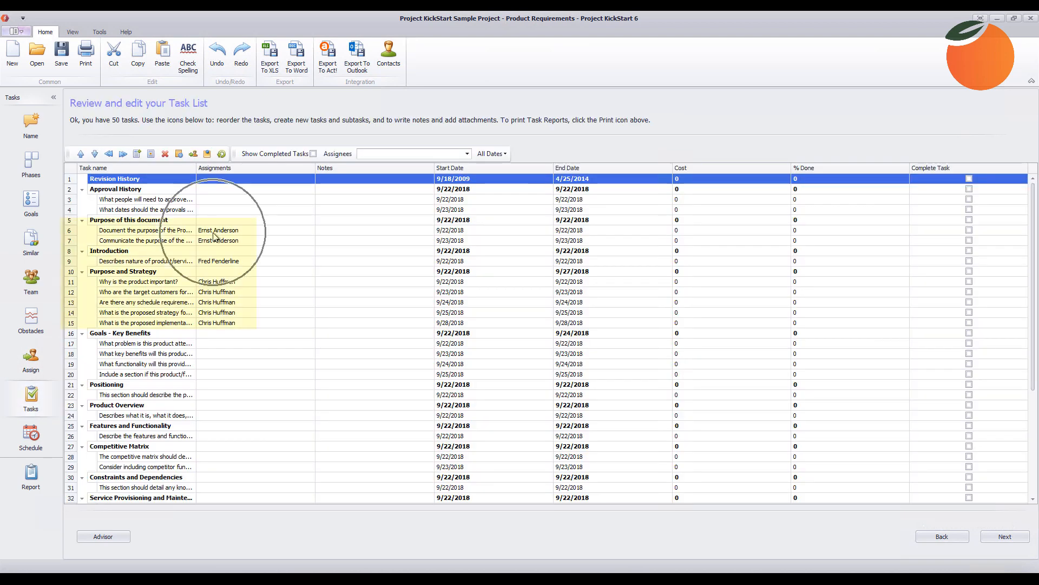
{"action": "left_click", "coordinate": [151, 232]}
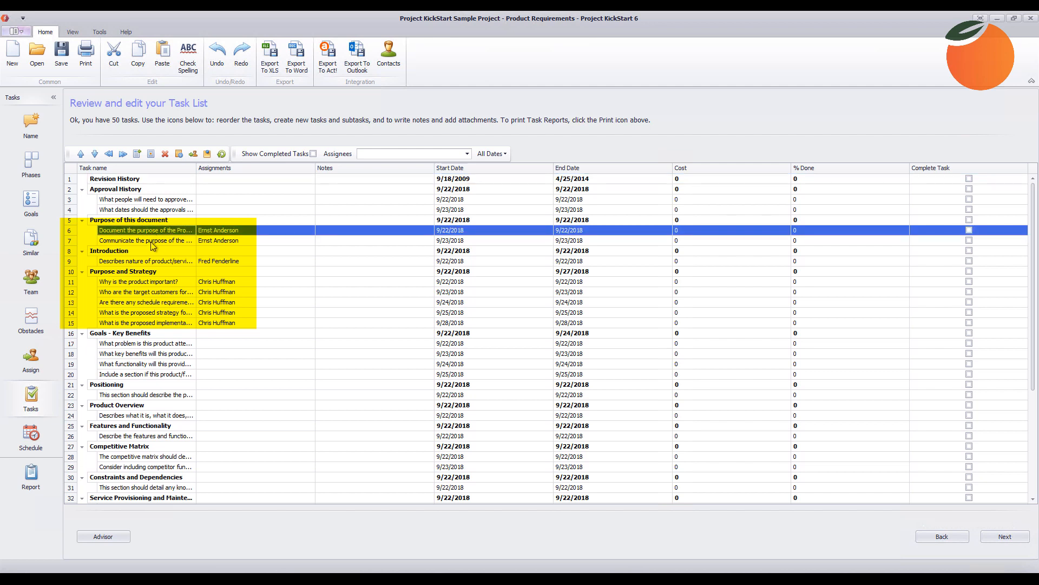
{"action": "key", "text": "Down"}
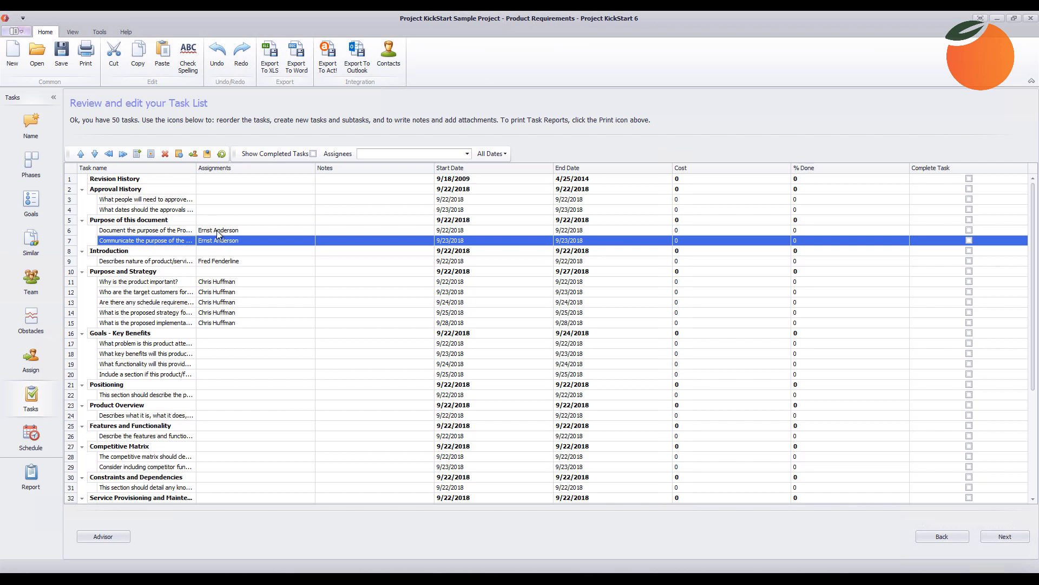
Export all tasks to Act! using the option to create new and link to existing activities automatically.
{"action": "left_click", "coordinate": [328, 68]}
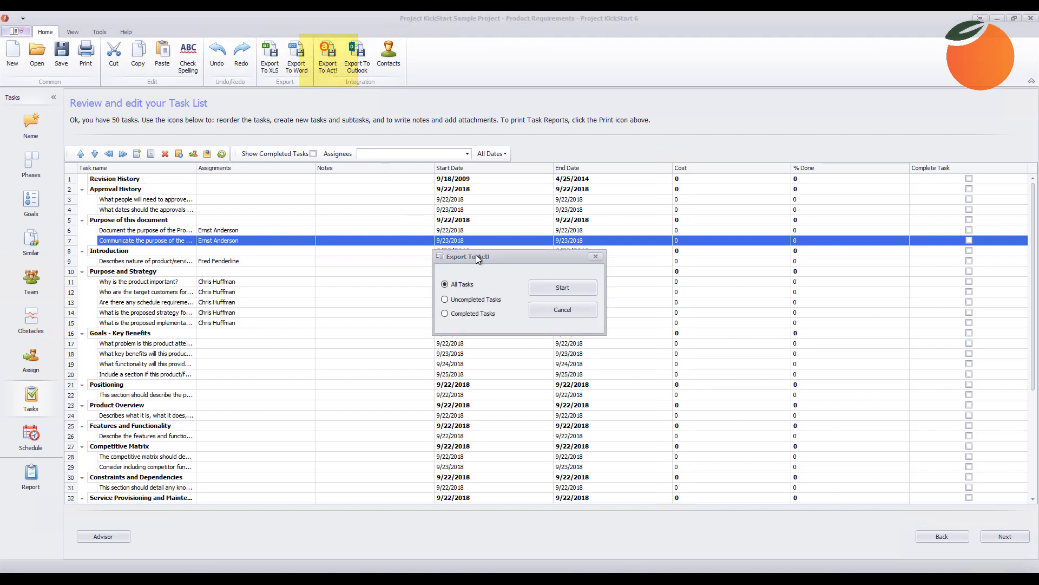
{"action": "left_click_drag", "start_coordinate": [493, 256], "coordinate": [376, 199]}
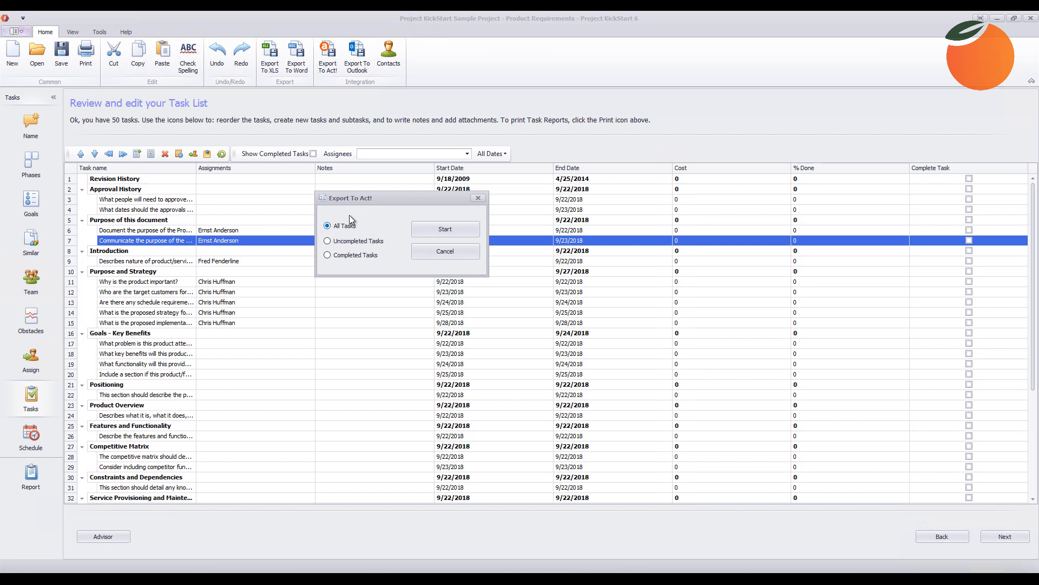
{"action": "left_click", "coordinate": [444, 228]}
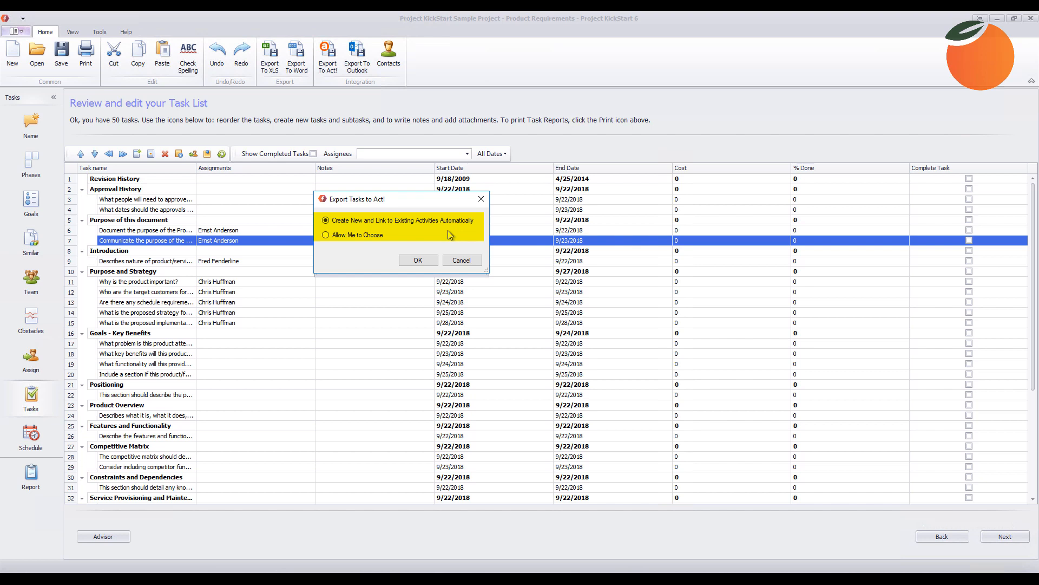
{"action": "mouse_move", "coordinate": [410, 203]}
{"action": "left_mouse_down"}
{"action": "mouse_move", "coordinate": [454, 198]}
{"action": "mouse_move", "coordinate": [415, 189]}
{"action": "left_mouse_up"}
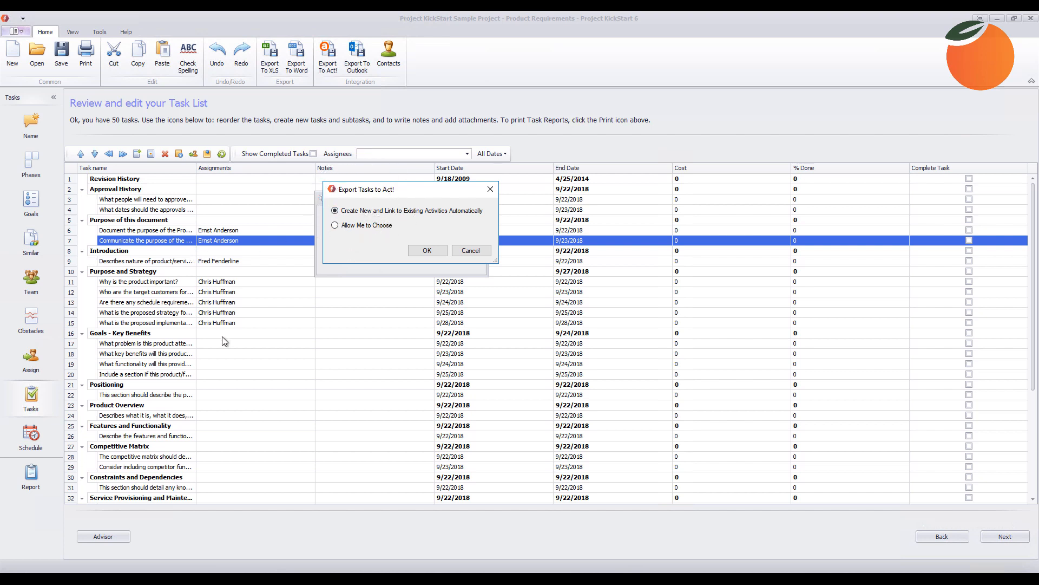
{"action": "left_click", "coordinate": [425, 252]}
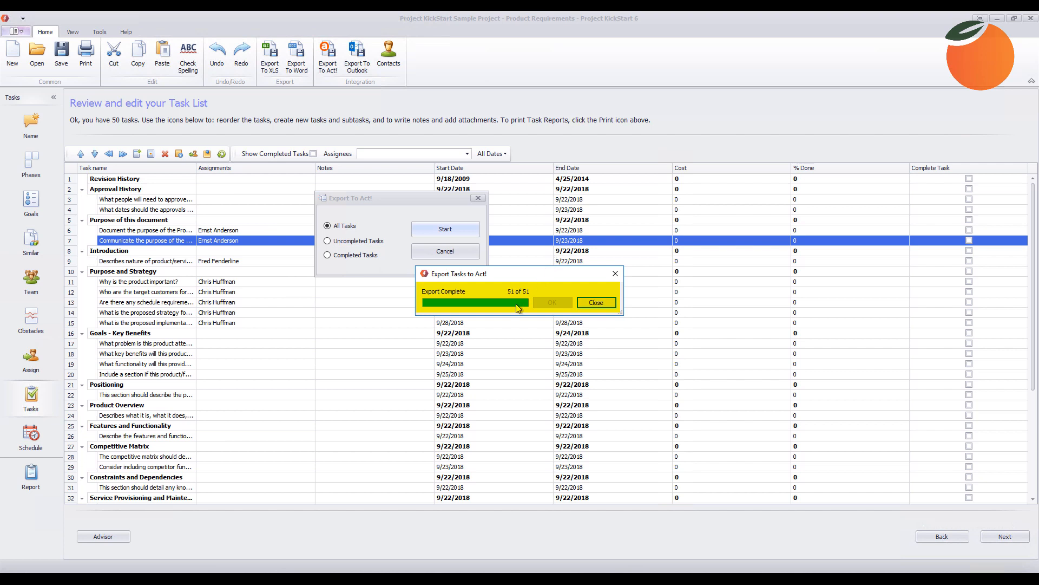
{"action": "left_click", "coordinate": [597, 303]}
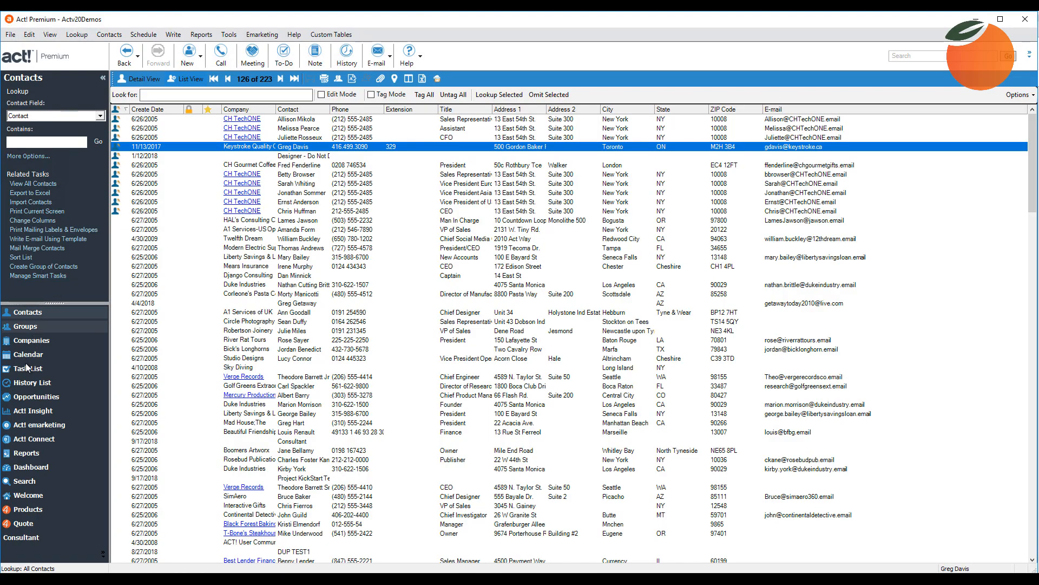
Switch to Act! and review the exported project tasks in its task list.
{"action": "left_click", "coordinate": [27, 369]}
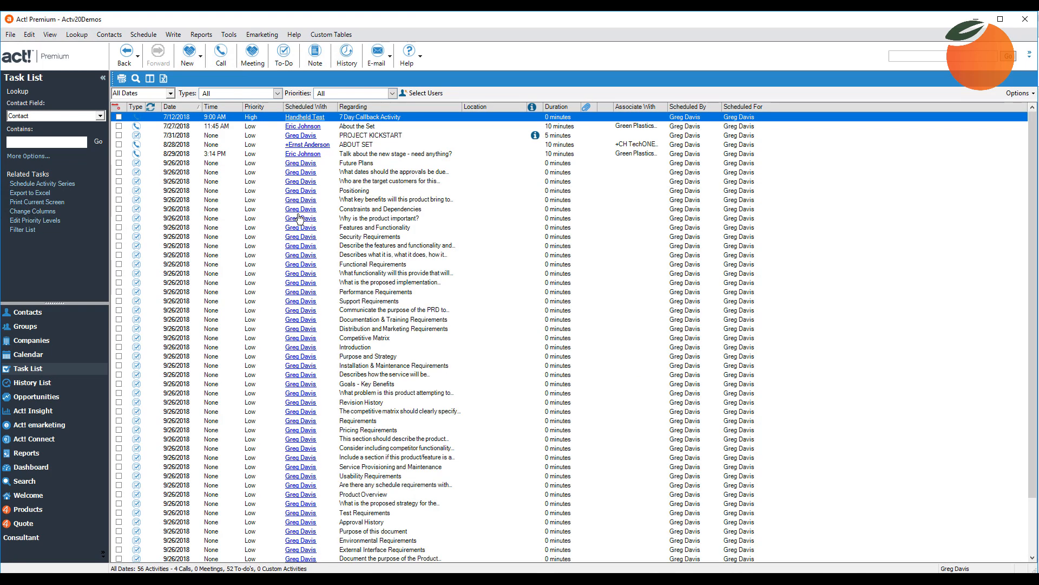
{"action": "left_click", "coordinate": [361, 164]}
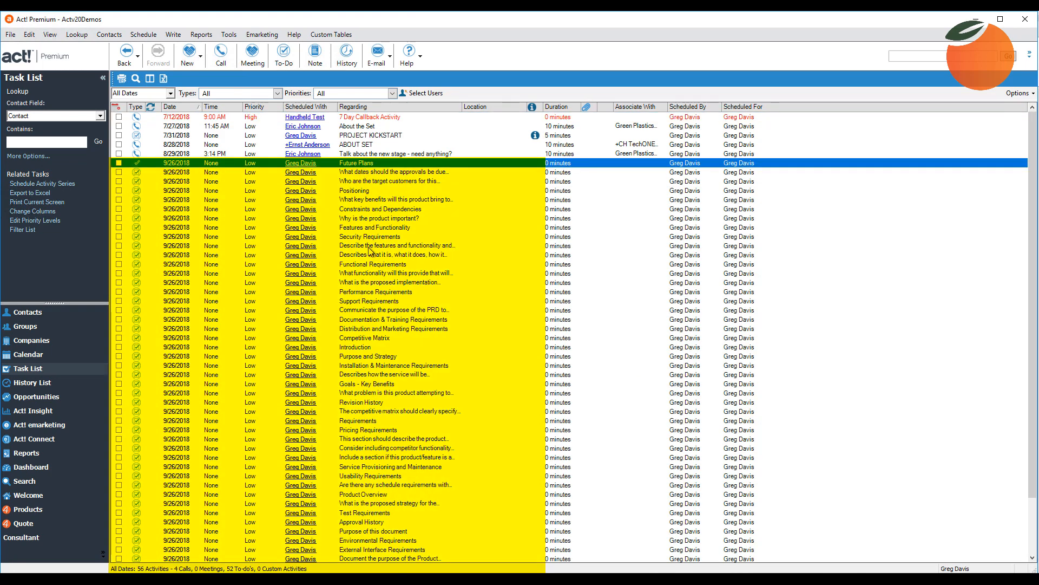
{"action": "scroll", "coordinate": [368, 266], "scroll_direction": "down", "scroll_amount": 3}
{"action": "scroll", "coordinate": [388, 312], "scroll_direction": "up", "scroll_amount": 3}
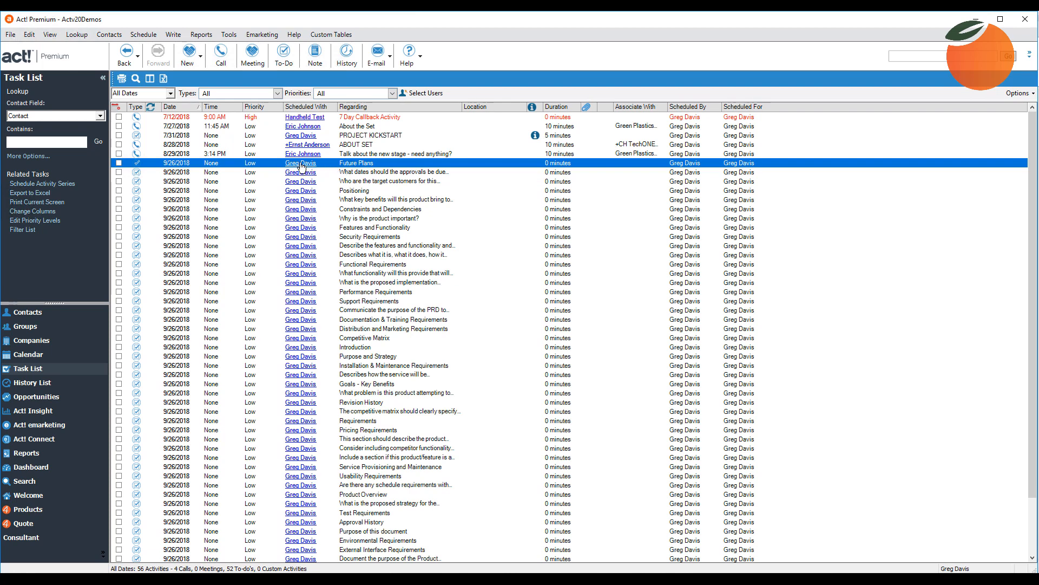
Open the Future Plans activity to inspect its Regarding text, and close it without saving.
{"action": "double_click", "coordinate": [354, 164]}
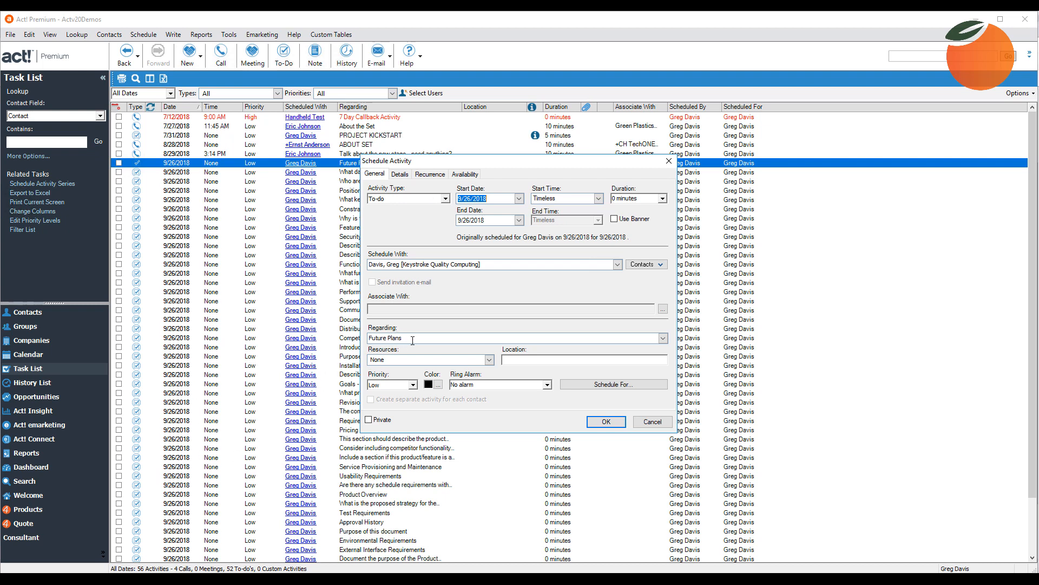
{"action": "left_click_drag", "start_coordinate": [412, 340], "coordinate": [343, 344]}
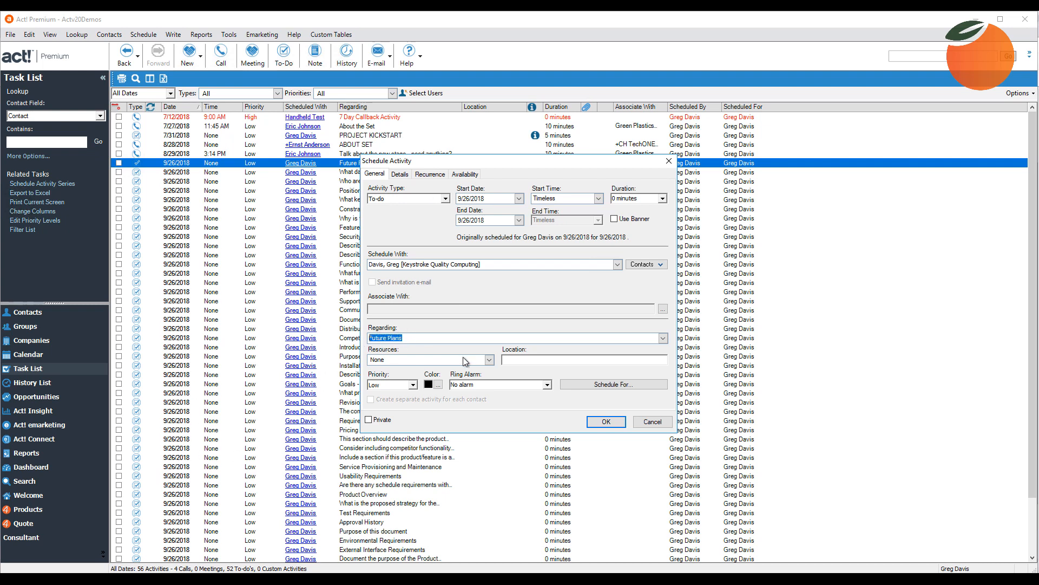
{"action": "left_click", "coordinate": [652, 422]}
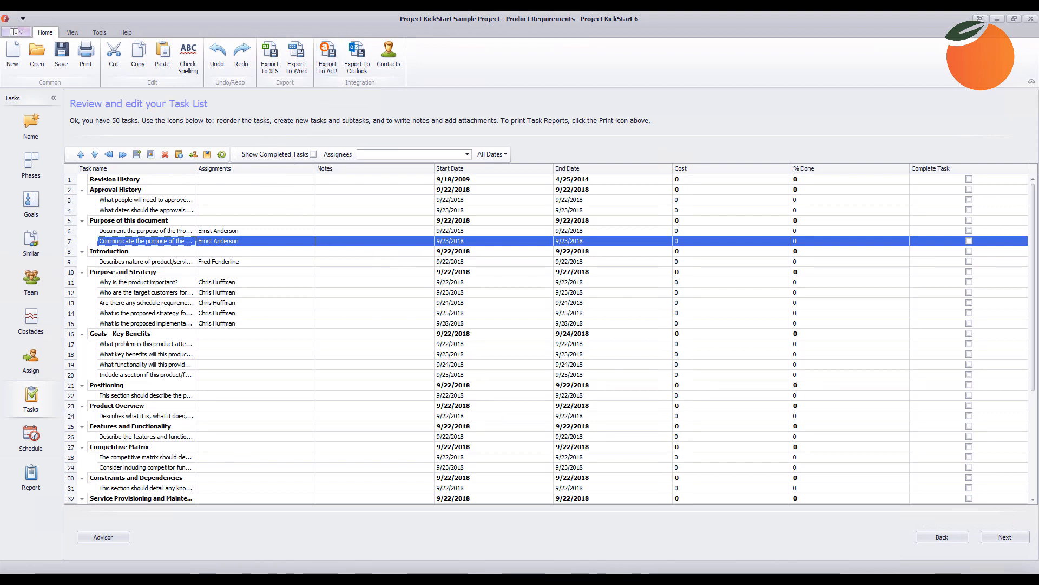
Check the task list in Act!, return to Project KickStart and start exporting all tasks with the Allow Me to Choose option.
{"action": "left_click", "coordinate": [386, 578]}
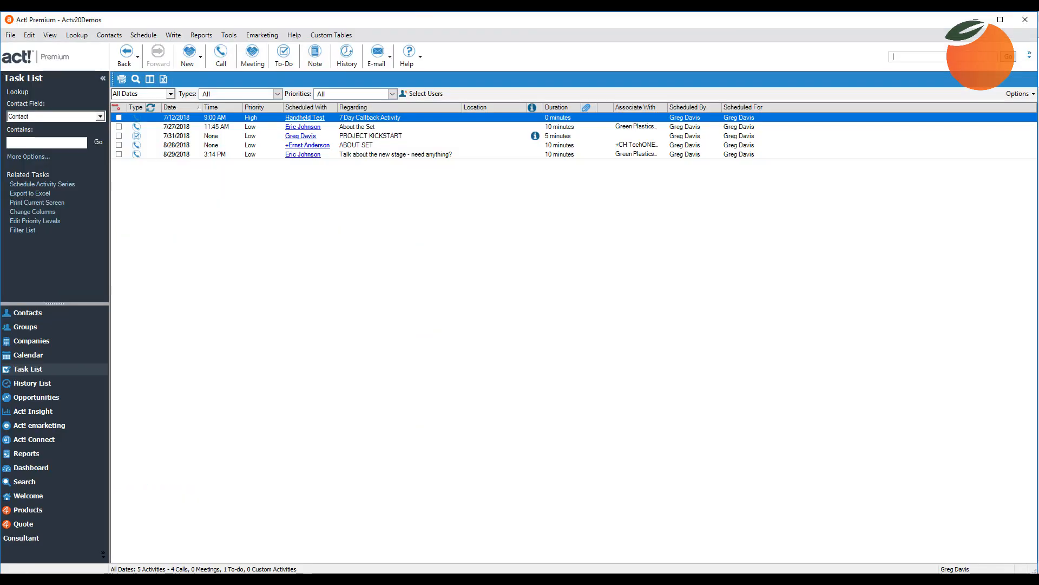
{"action": "left_click", "coordinate": [364, 578]}
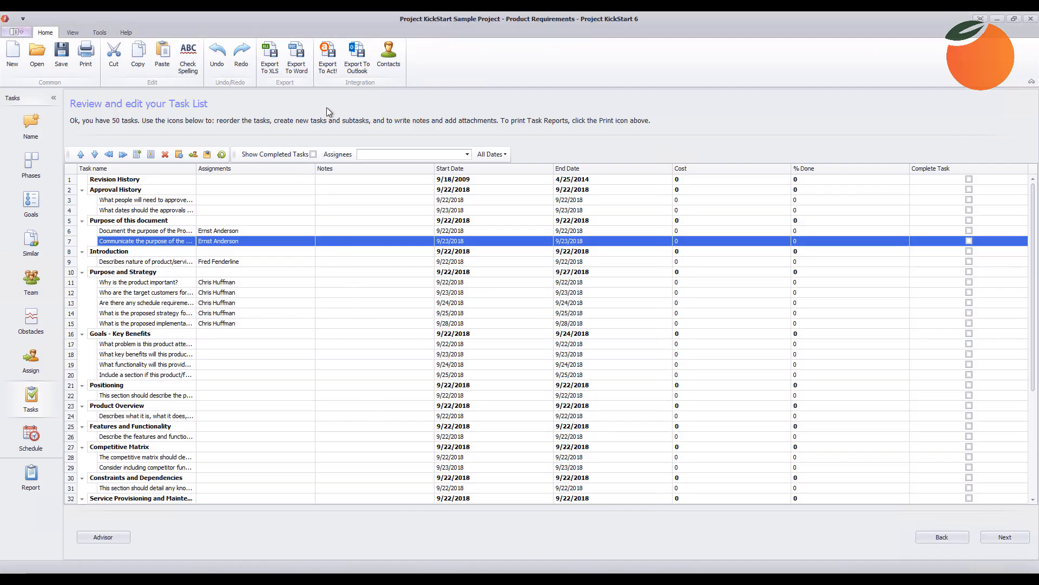
{"action": "left_click", "coordinate": [329, 61]}
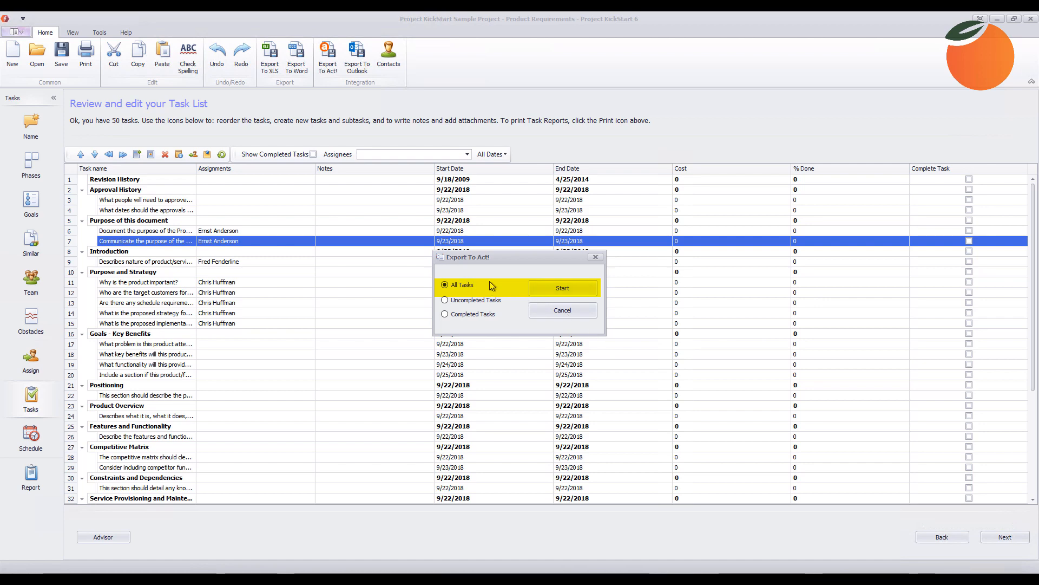
{"action": "left_click", "coordinate": [566, 288]}
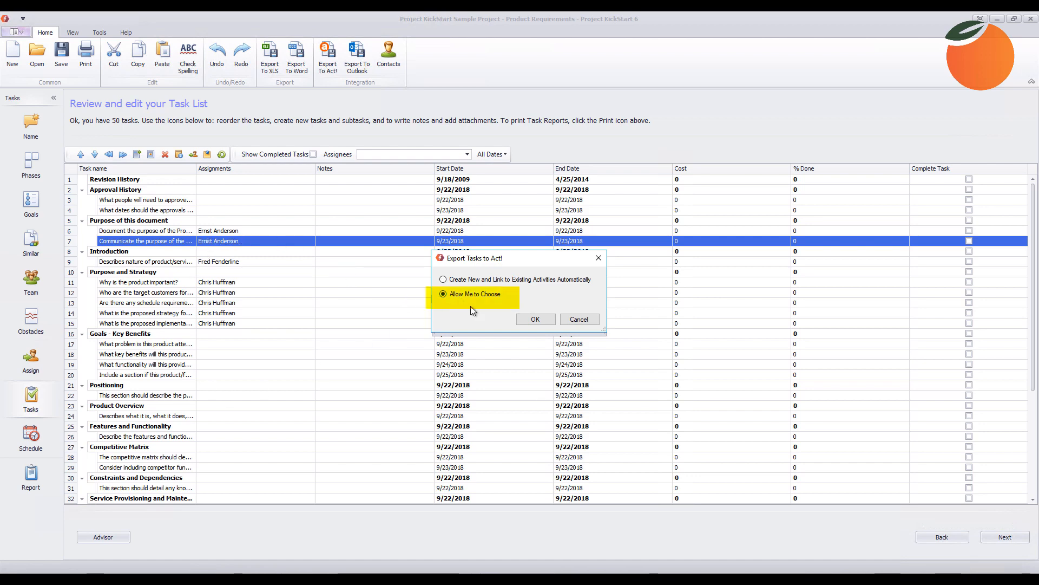
{"action": "left_click", "coordinate": [456, 295]}
{"action": "left_click", "coordinate": [536, 318]}
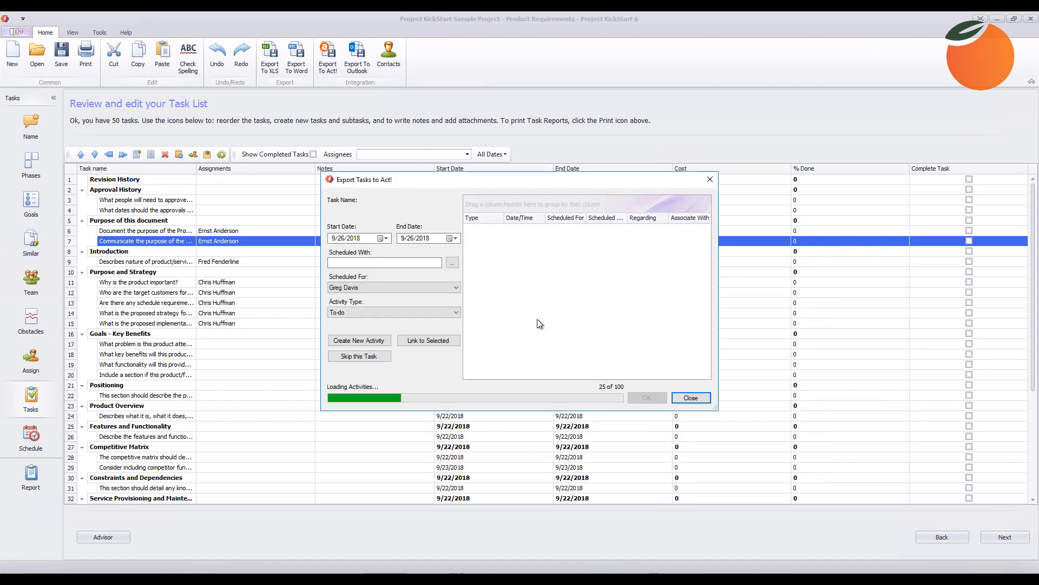
Skip Revision History, Document PRD revisions, Approval History with its two subtasks, and the Purpose of this document heading in the export.
{"action": "left_click_drag", "start_coordinate": [454, 177], "coordinate": [507, 192]}
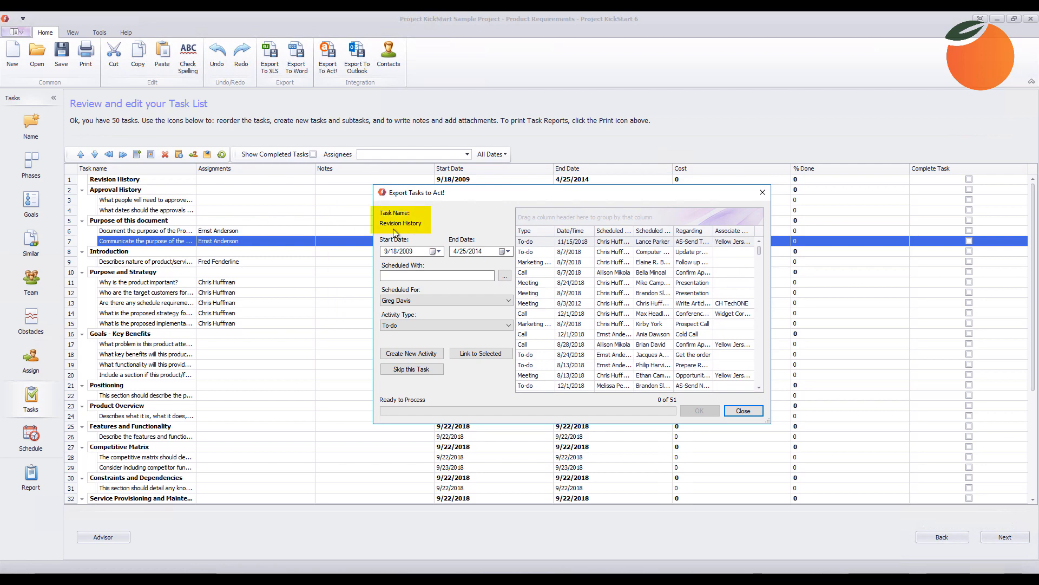
{"action": "left_click", "coordinate": [391, 230]}
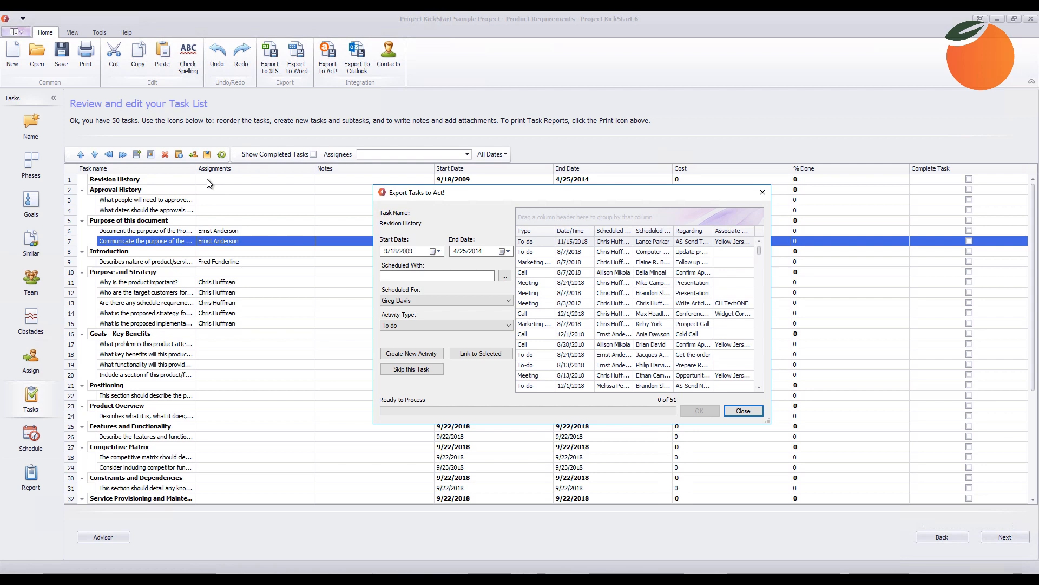
{"action": "left_click", "coordinate": [220, 230]}
{"action": "left_click", "coordinate": [406, 370]}
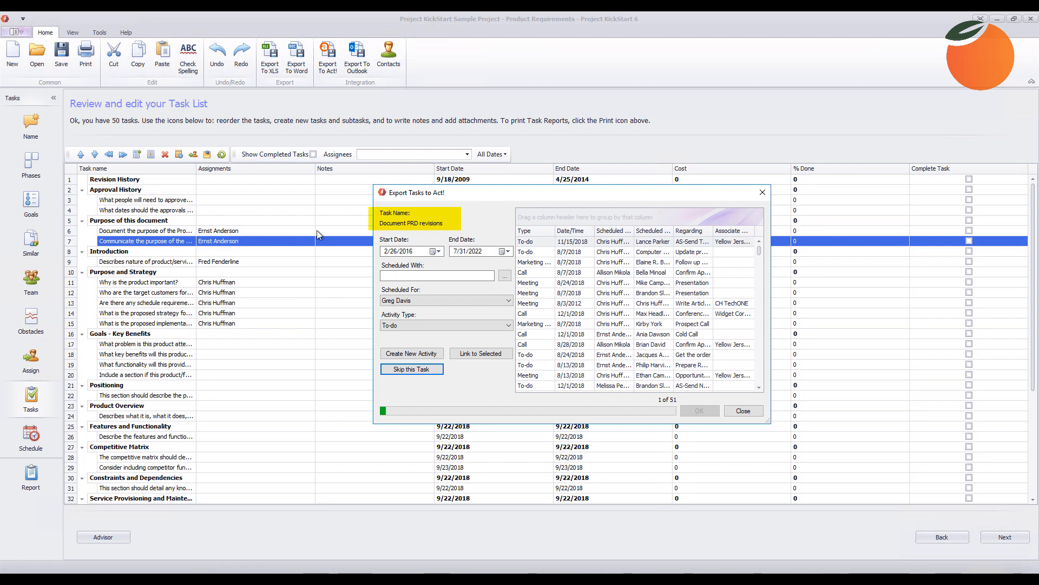
{"action": "left_click", "coordinate": [401, 371]}
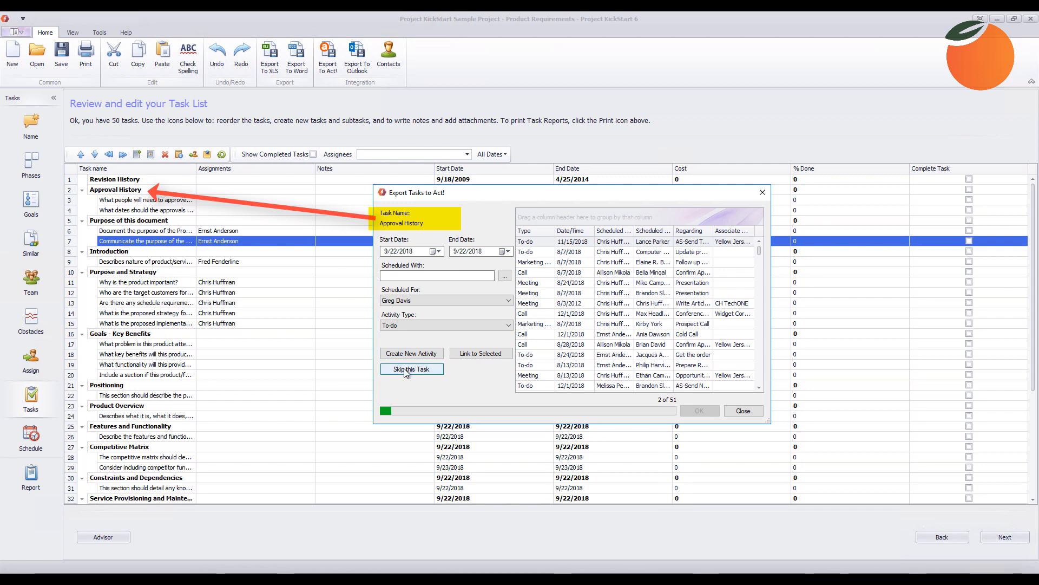
{"action": "left_click", "coordinate": [404, 368]}
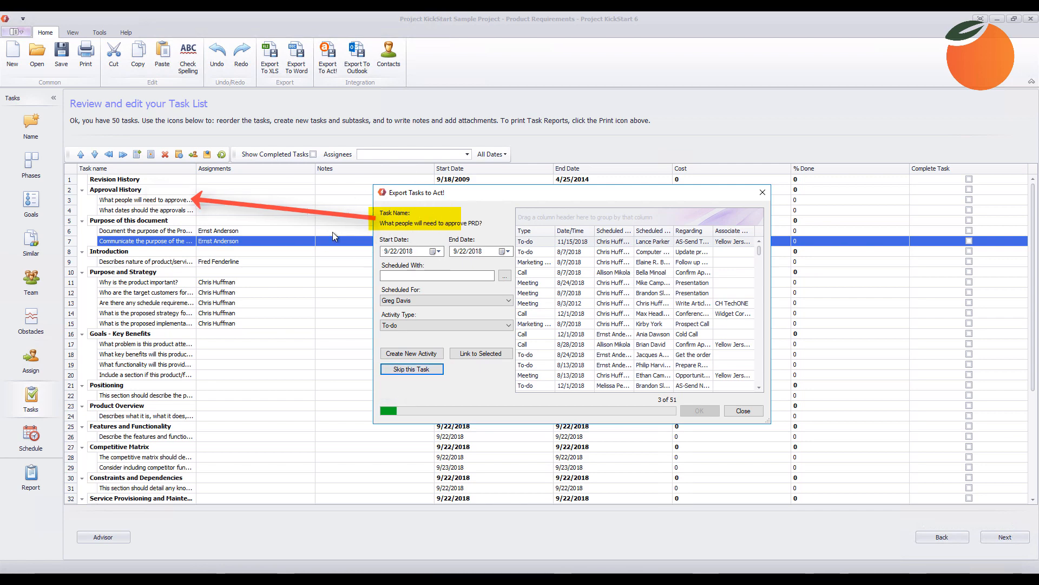
{"action": "left_click", "coordinate": [406, 369]}
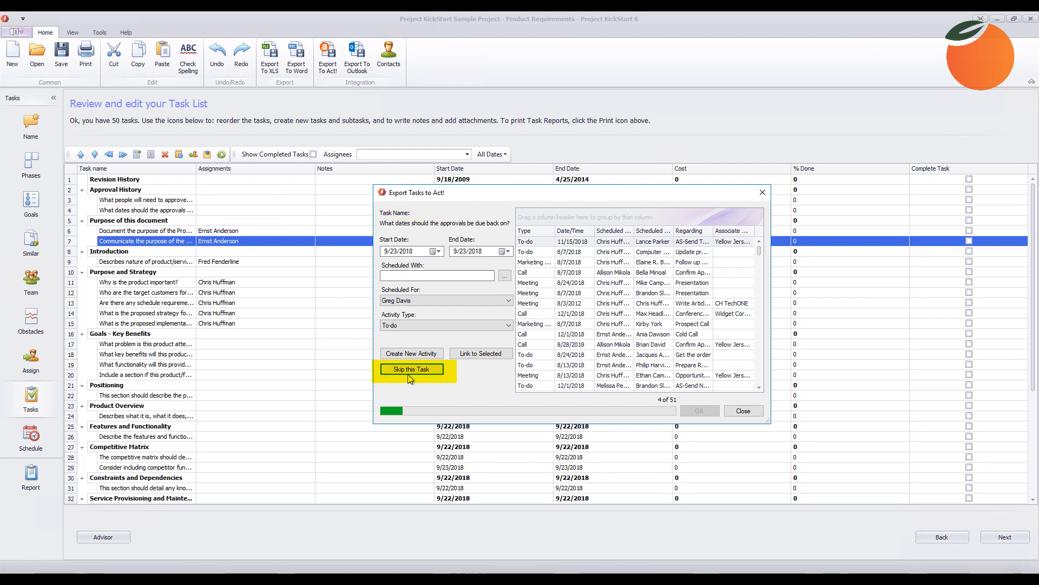
{"action": "left_click", "coordinate": [417, 372]}
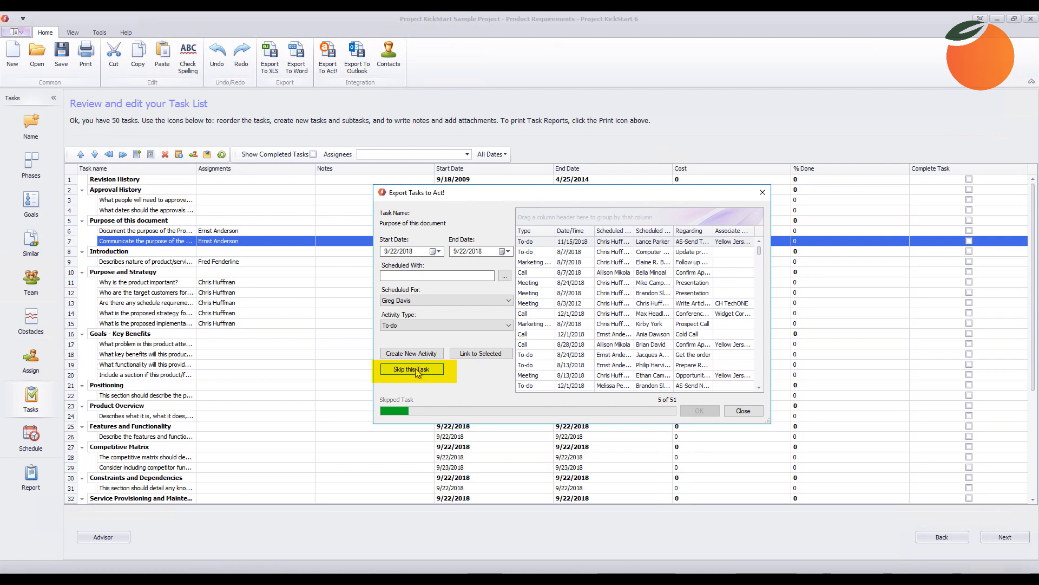
{"action": "left_click", "coordinate": [417, 372]}
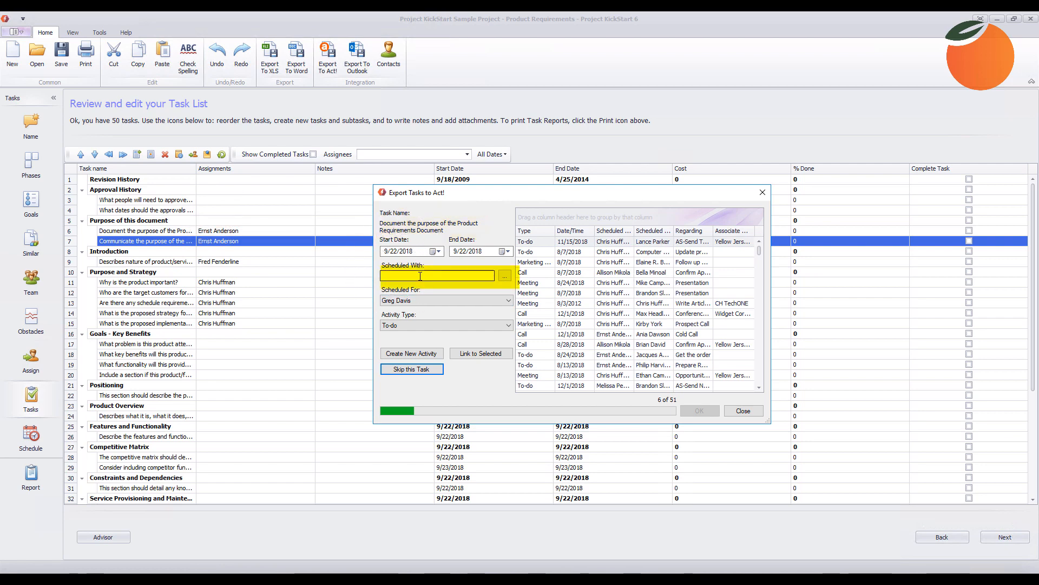
Create a new Act! to-do for documenting the purpose of the Product Requirements Document, scheduled with the CH TechONE vice president assigned to it.
{"action": "left_click", "coordinate": [506, 278]}
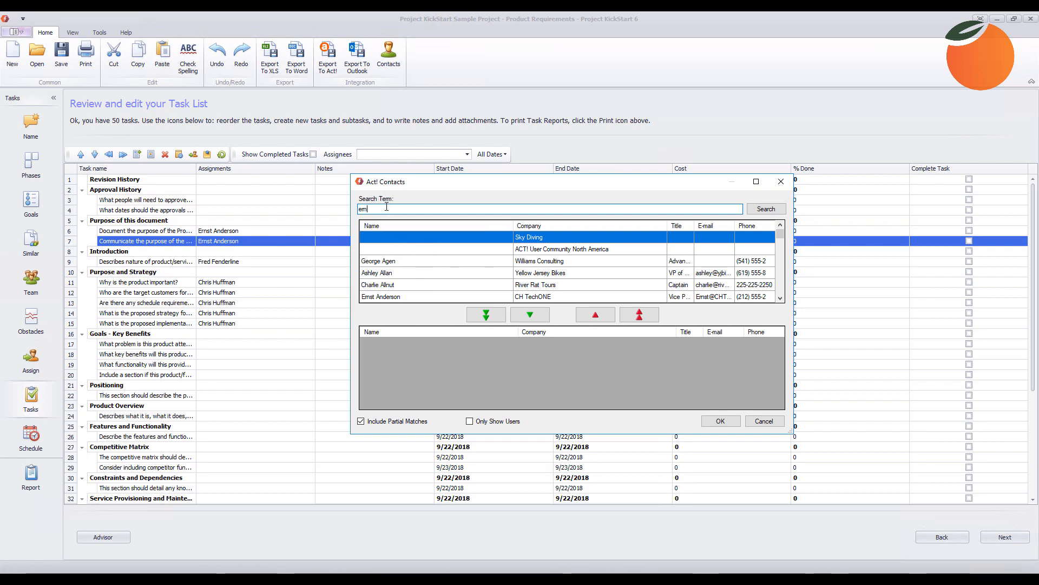
{"action": "key", "text": "Return"}
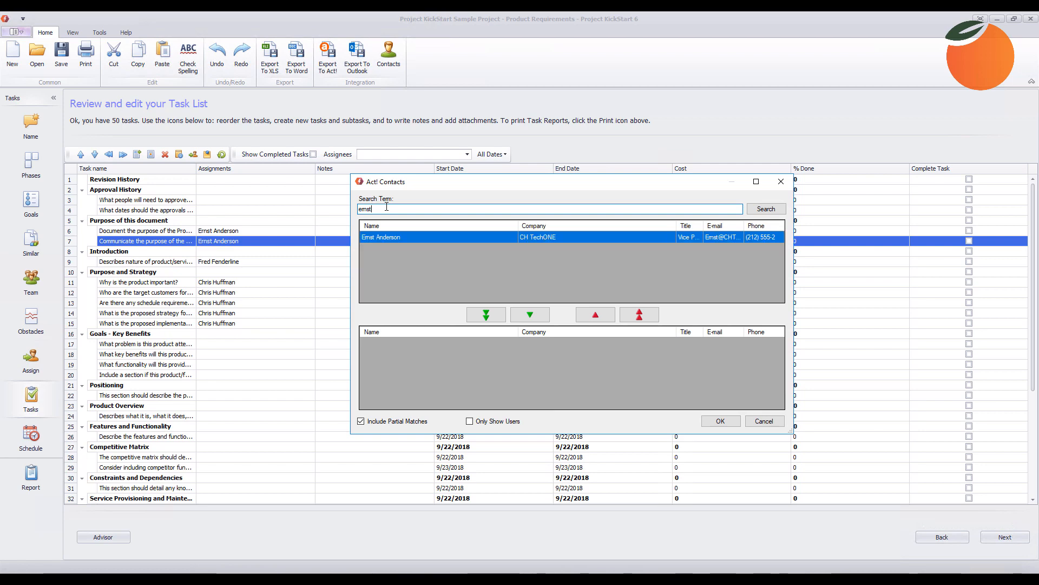
{"action": "left_click", "coordinate": [531, 319]}
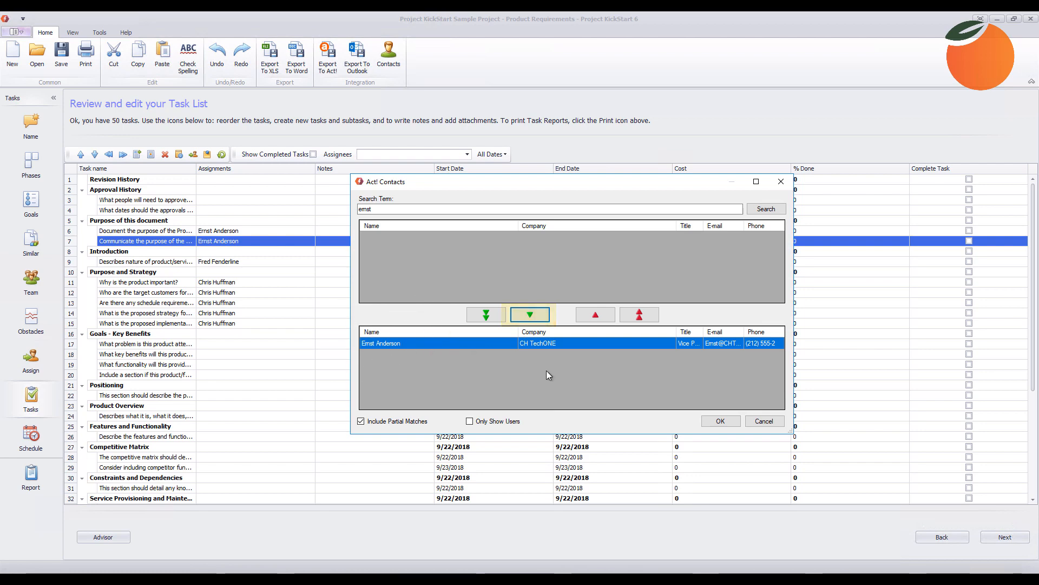
{"action": "left_click", "coordinate": [721, 421]}
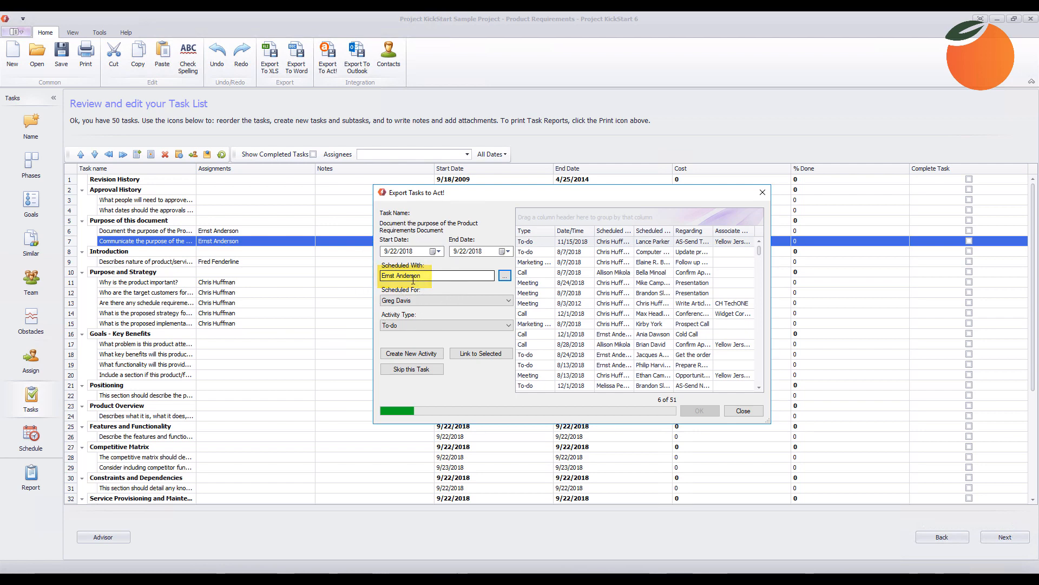
{"action": "left_click", "coordinate": [408, 355]}
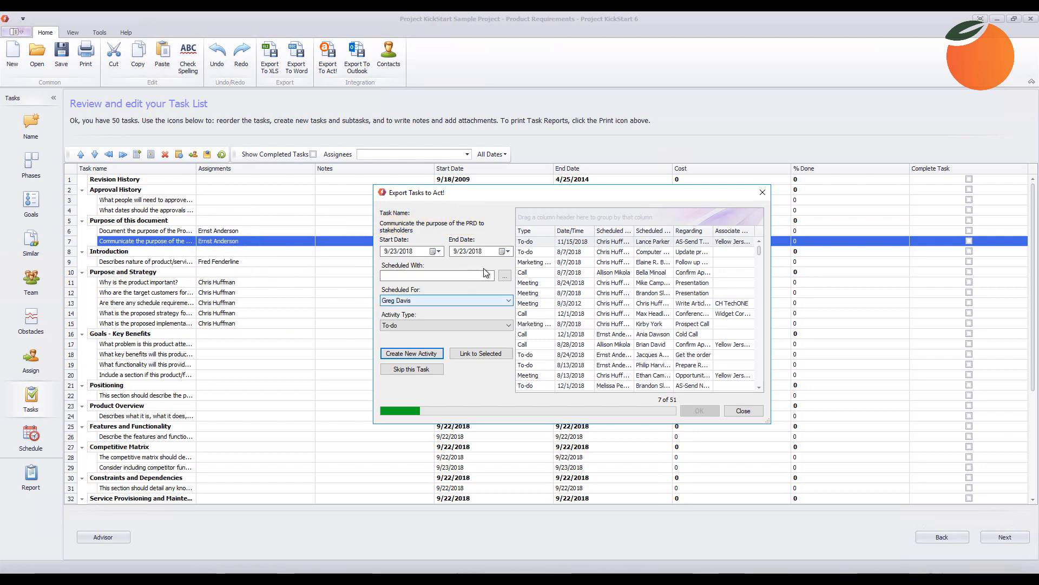
Create a new Act! to-do for communicating the purpose of the PRD to stakeholders, scheduled with the same CH TechONE vice president.
{"action": "left_click", "coordinate": [505, 275]}
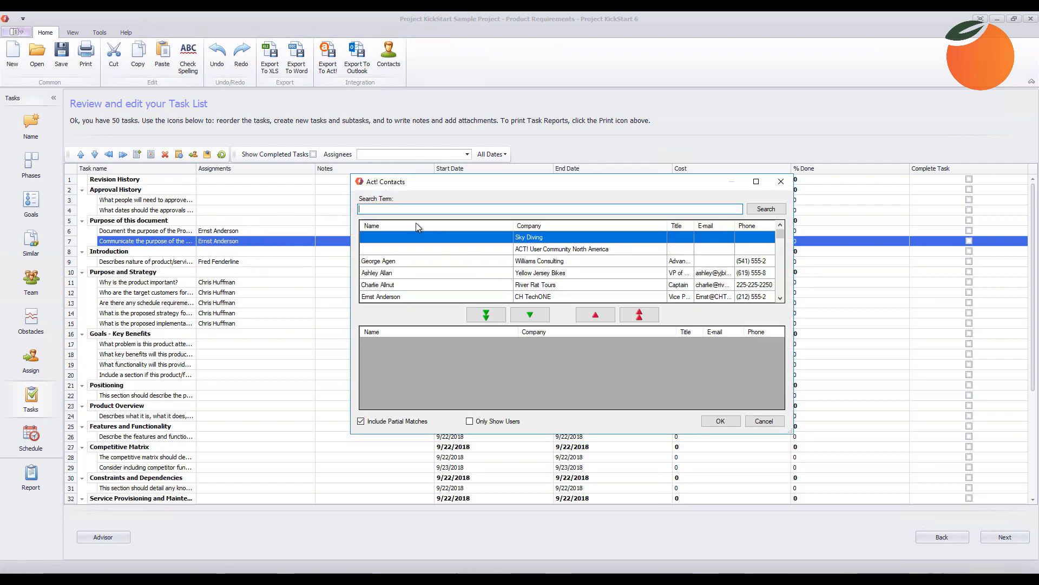
{"action": "type", "text": "en"}
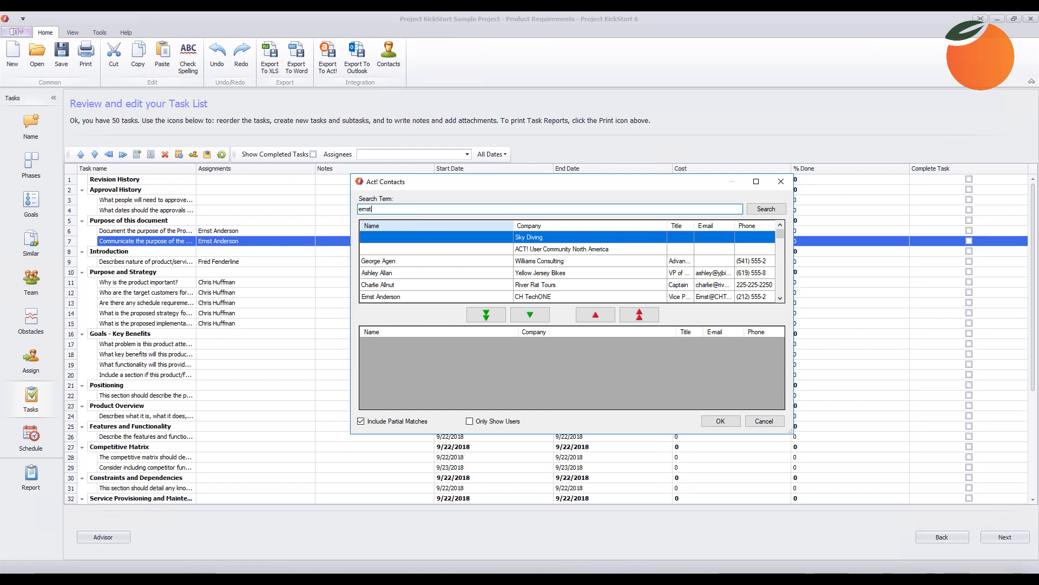
{"action": "key", "text": "Return"}
{"action": "left_click", "coordinate": [533, 314]}
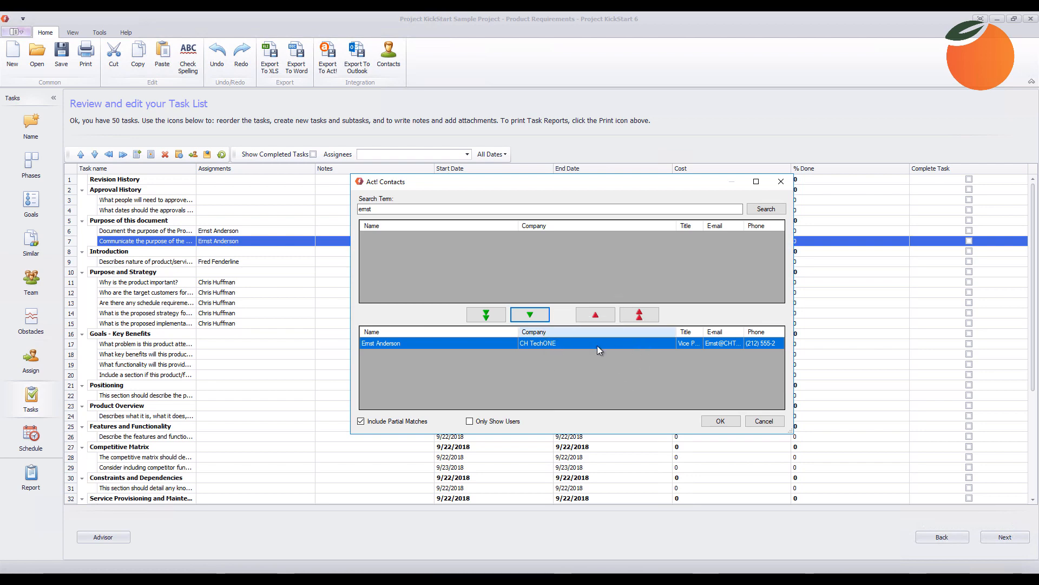
{"action": "left_click", "coordinate": [720, 421]}
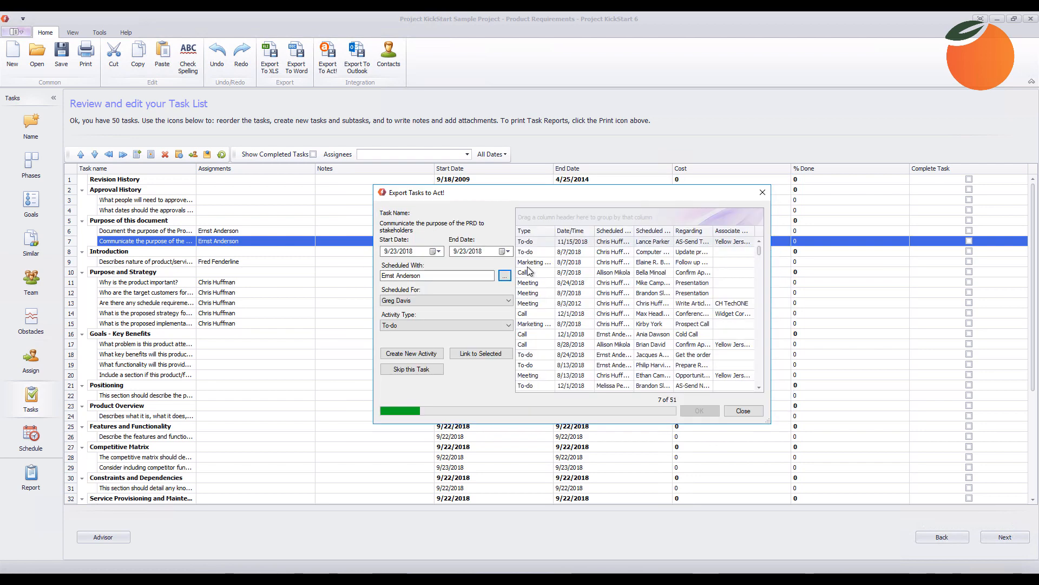
{"action": "left_click", "coordinate": [421, 354]}
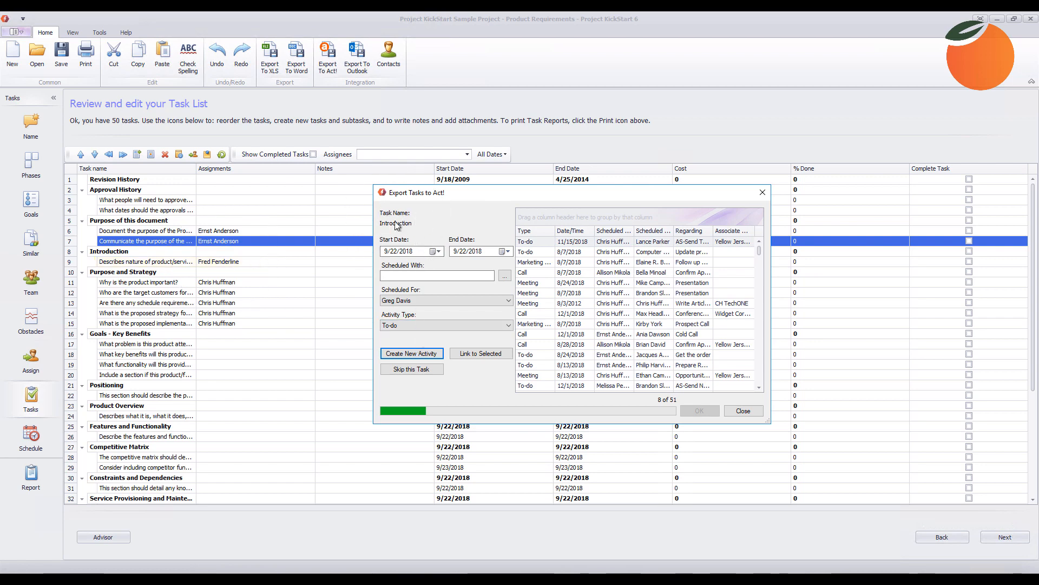
Skip the Introduction heading and create a new Act! to-do for describing the product/service release, scheduled with the CH Gourmet Coffee president.
{"action": "left_click", "coordinate": [410, 367]}
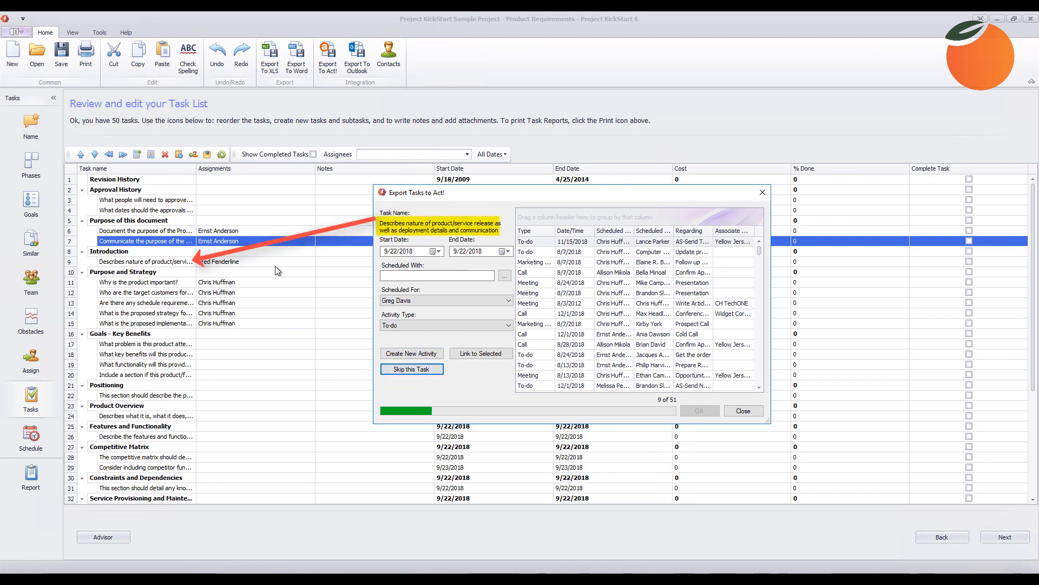
{"action": "left_click", "coordinate": [504, 276]}
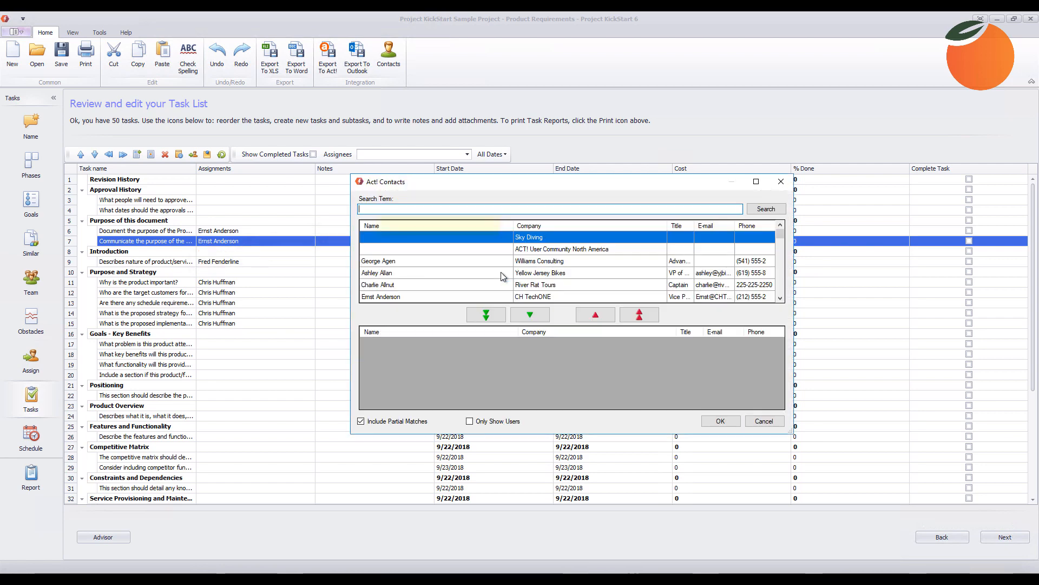
{"action": "type", "text": "fred"}
{"action": "key", "text": "Return"}
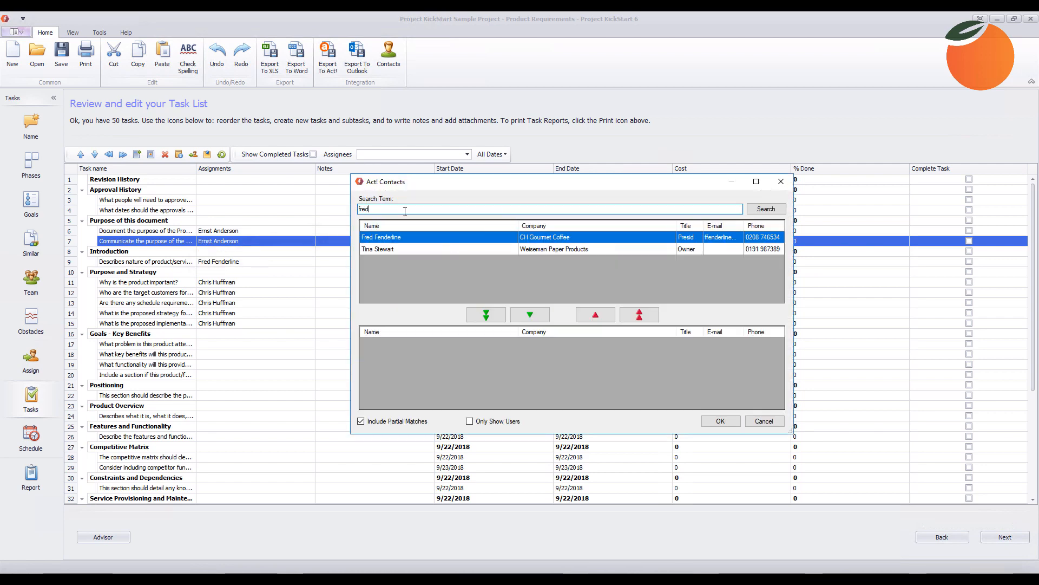
{"action": "left_click", "coordinate": [387, 242]}
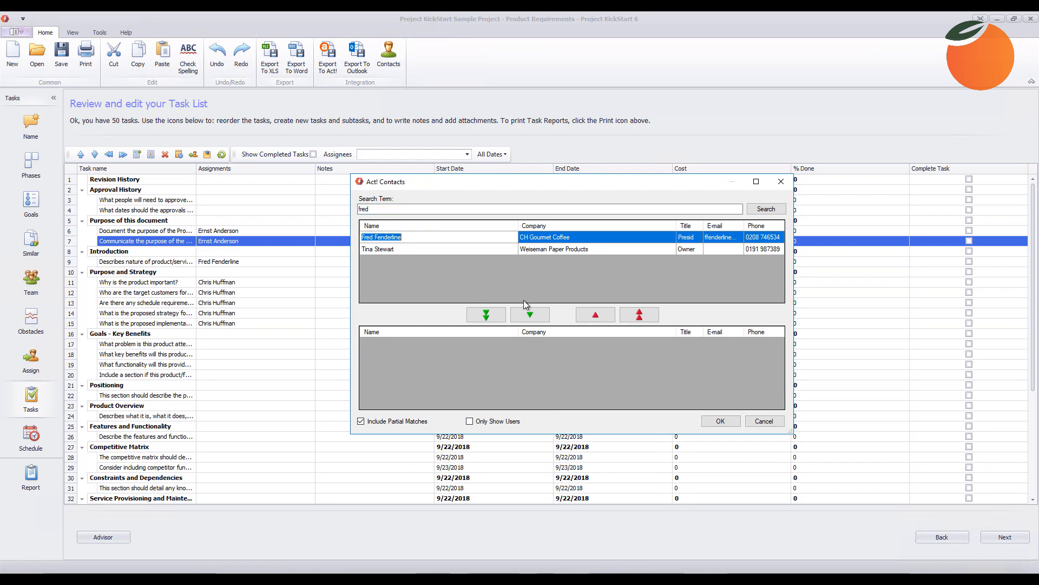
{"action": "left_click", "coordinate": [530, 313]}
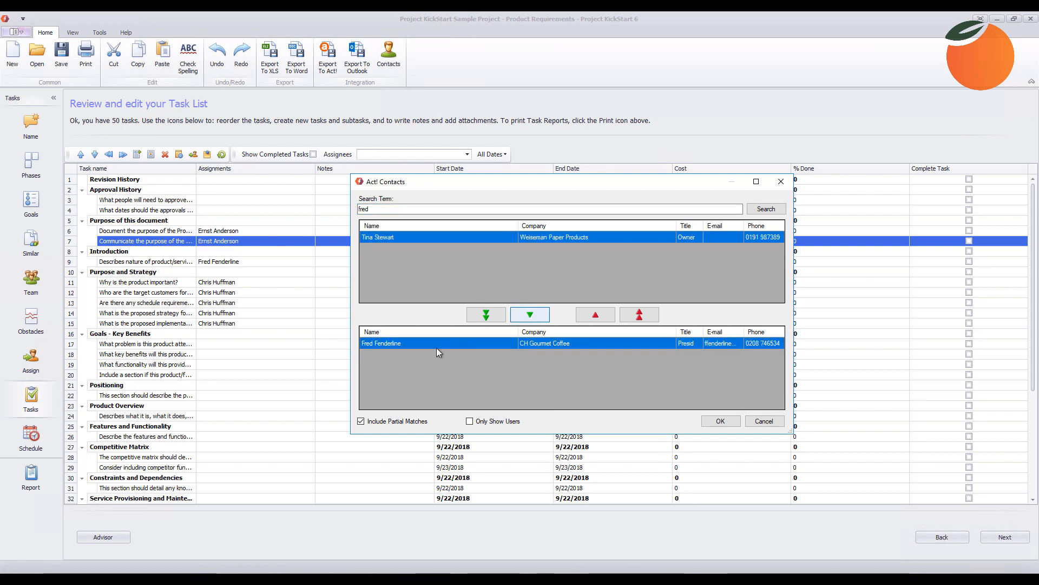
{"action": "left_click", "coordinate": [371, 240]}
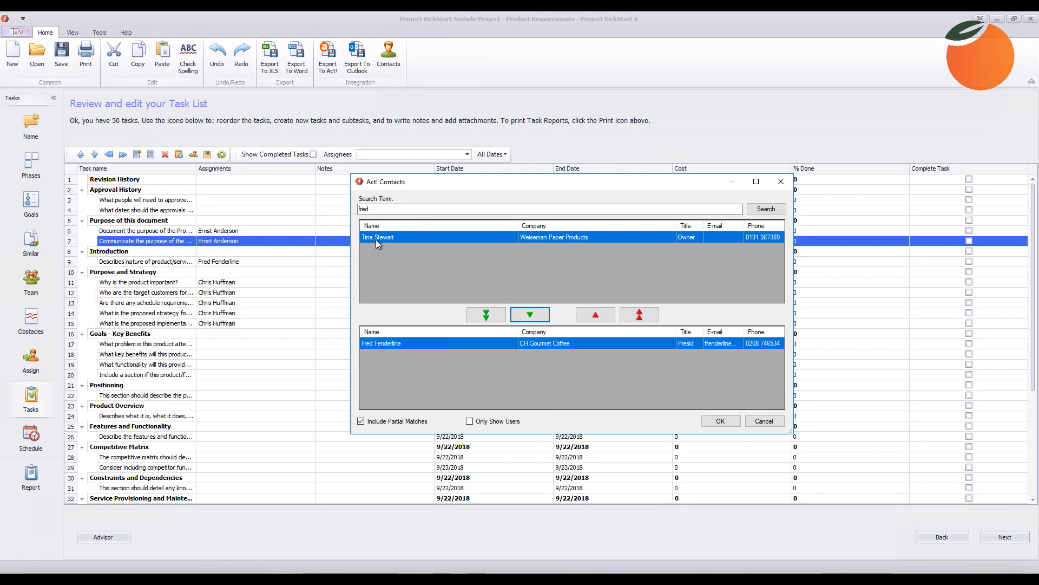
{"action": "left_click", "coordinate": [386, 240]}
{"action": "left_click", "coordinate": [729, 425]}
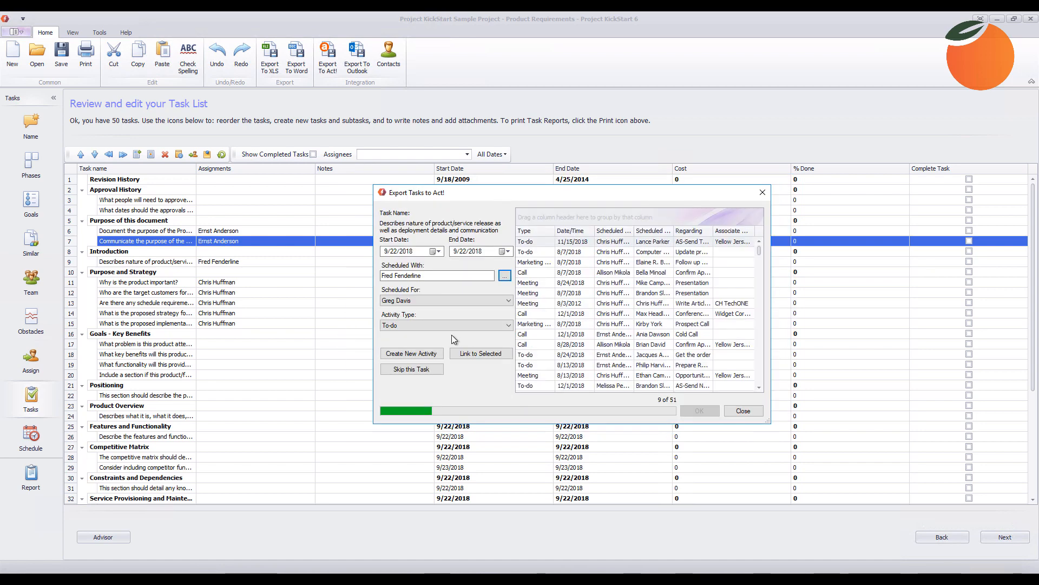
{"action": "left_click", "coordinate": [400, 355]}
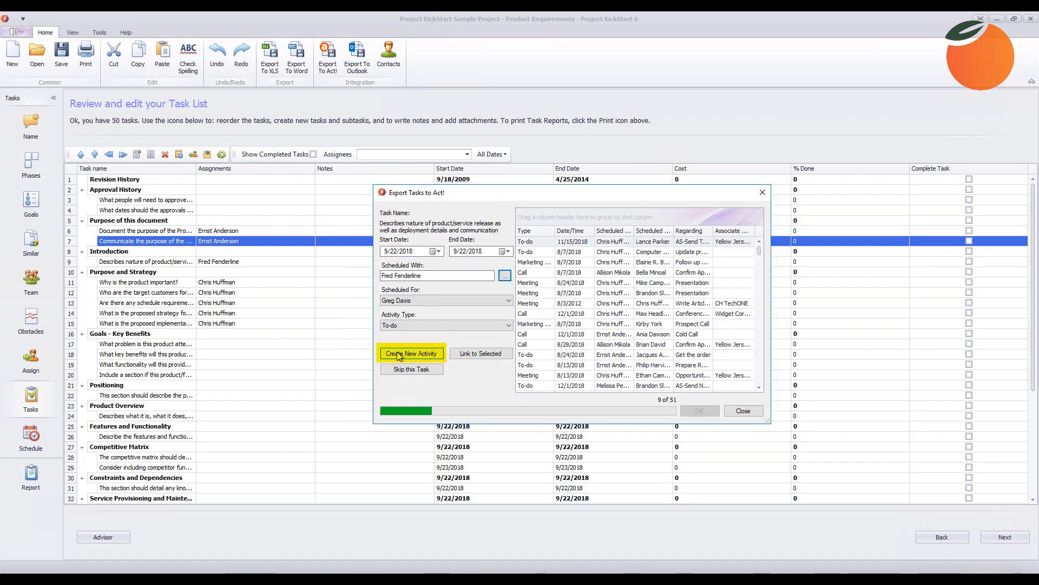
{"action": "left_click", "coordinate": [398, 355]}
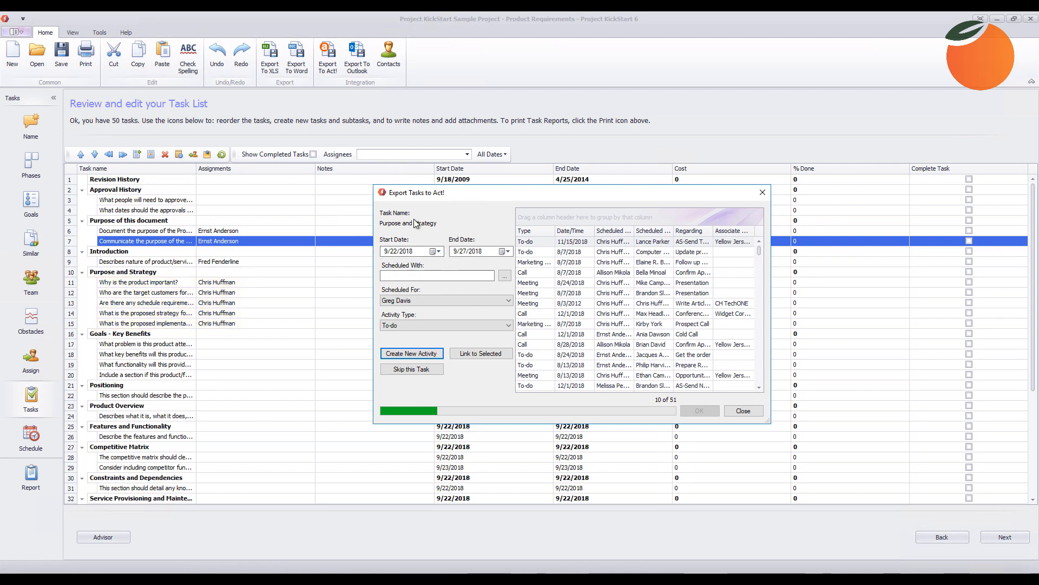
Skip the Purpose and Strategy heading and create a new Act! to-do for "Why is the product important?", scheduled with the CH TechONE CEO.
{"action": "left_click", "coordinate": [417, 371]}
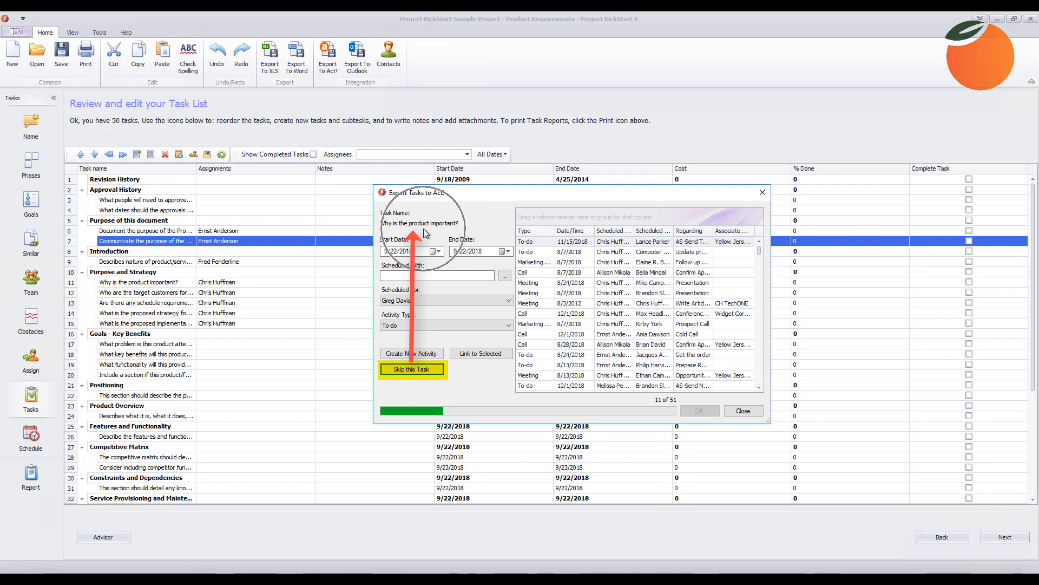
{"action": "left_click", "coordinate": [503, 278]}
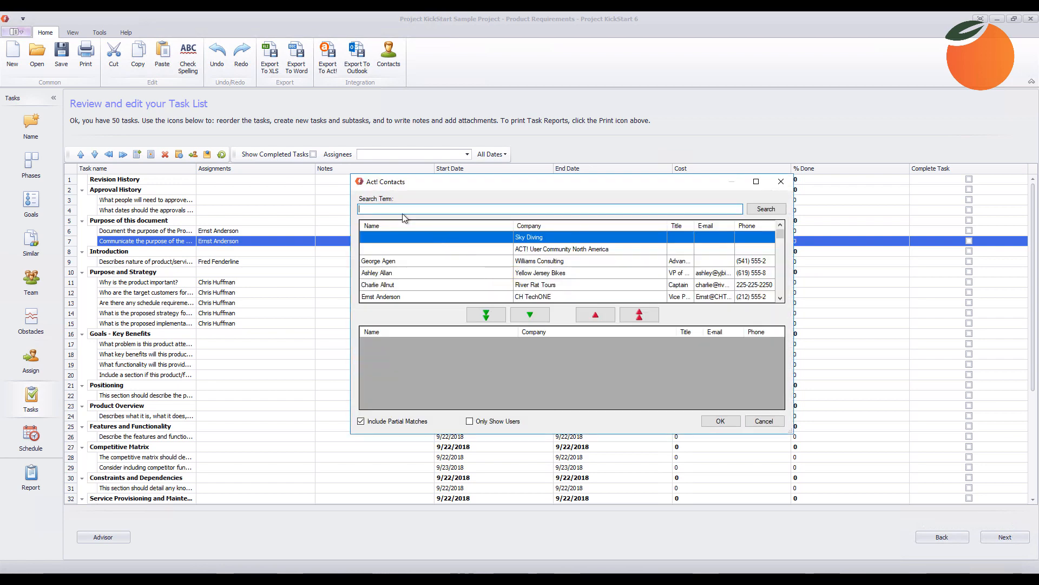
{"action": "type", "text": "chris huffman"}
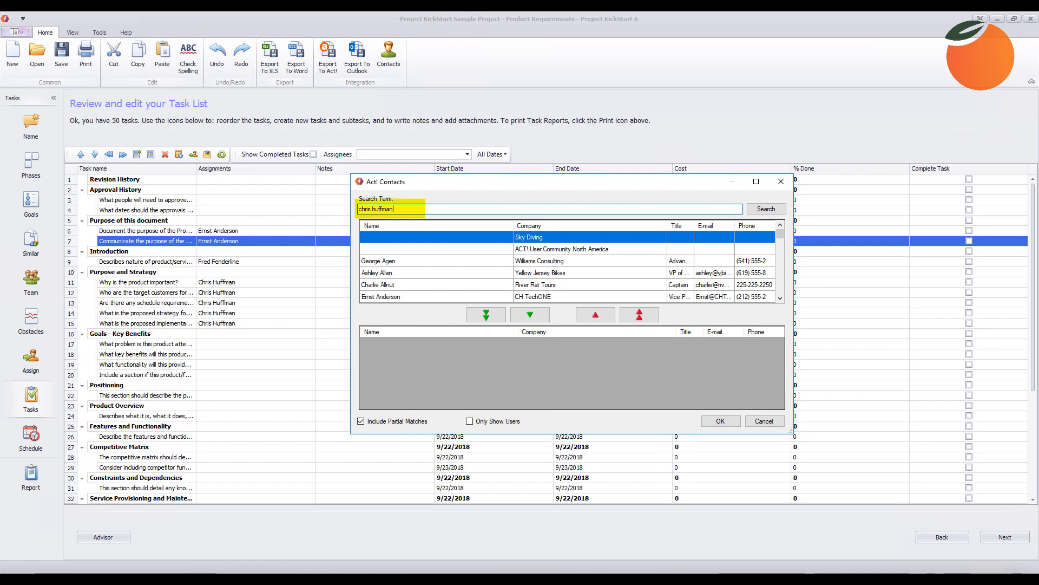
{"action": "key", "text": "ctrl+a"}
{"action": "left_click", "coordinate": [416, 210]}
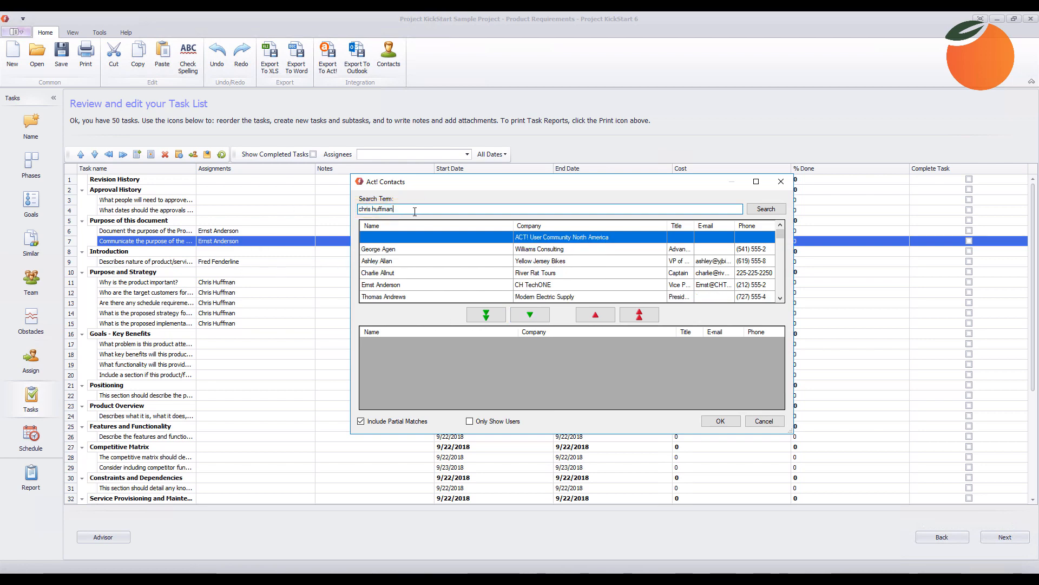
{"action": "key", "text": "Return"}
{"action": "double_click", "coordinate": [378, 239]}
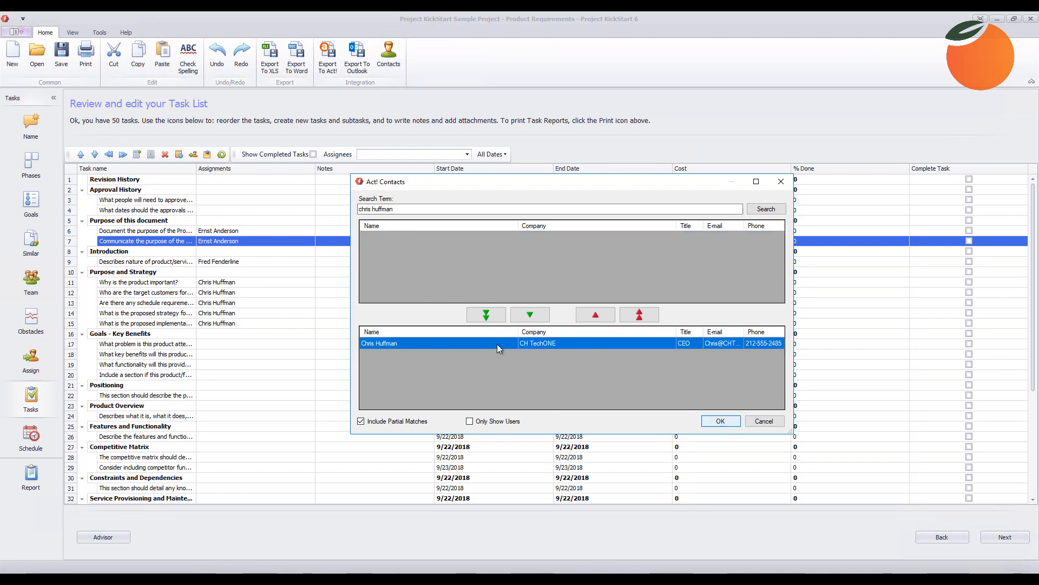
{"action": "left_click", "coordinate": [720, 421]}
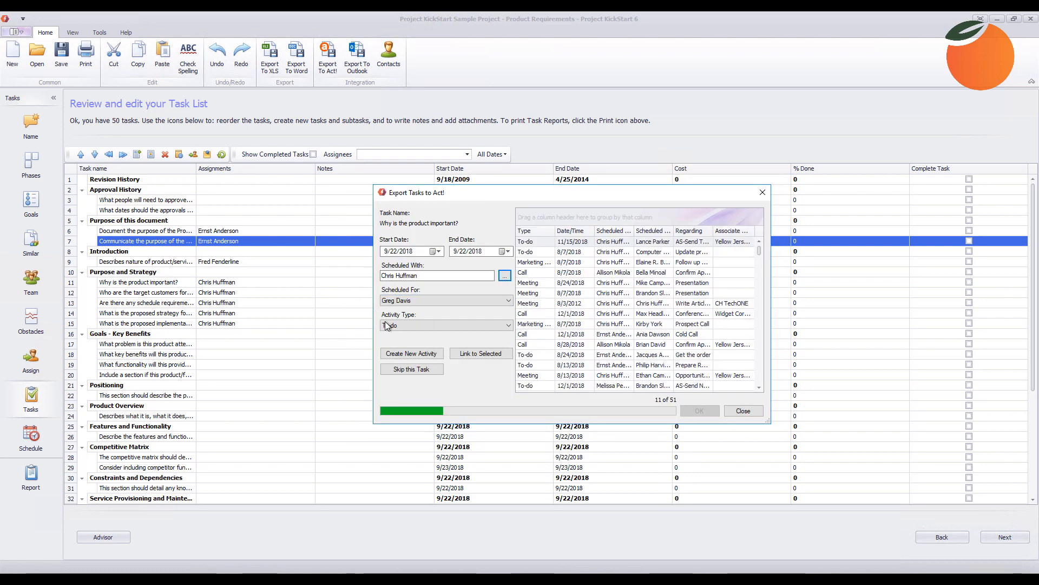
{"action": "left_click", "coordinate": [410, 355]}
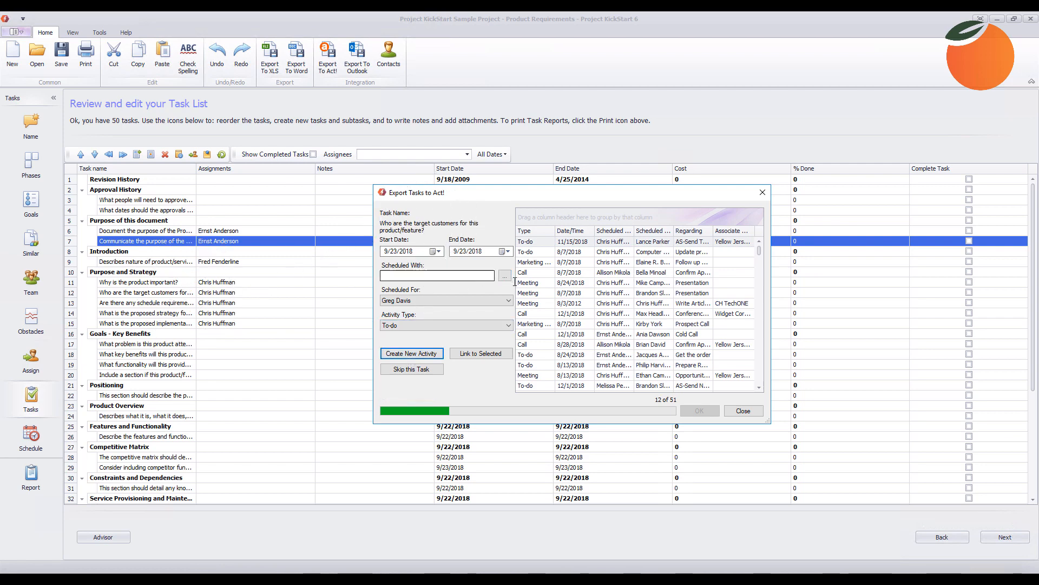
Create a new Act! to-do for the question about the product/feature's target customers, scheduled with the CH TechONE CEO.
{"action": "left_click", "coordinate": [505, 275]}
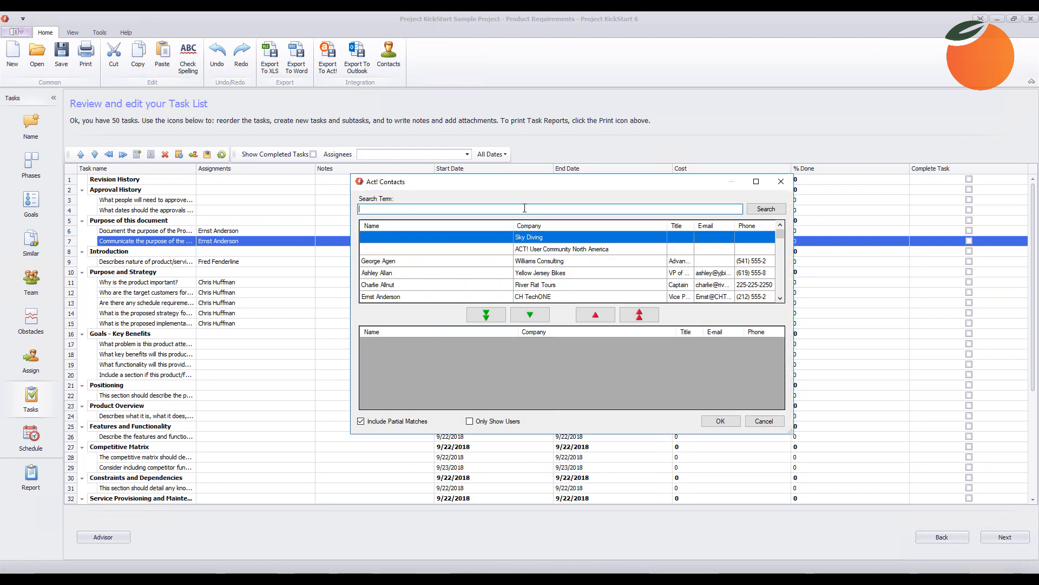
{"action": "type", "text": "chris huffman"}
{"action": "key", "text": "Return"}
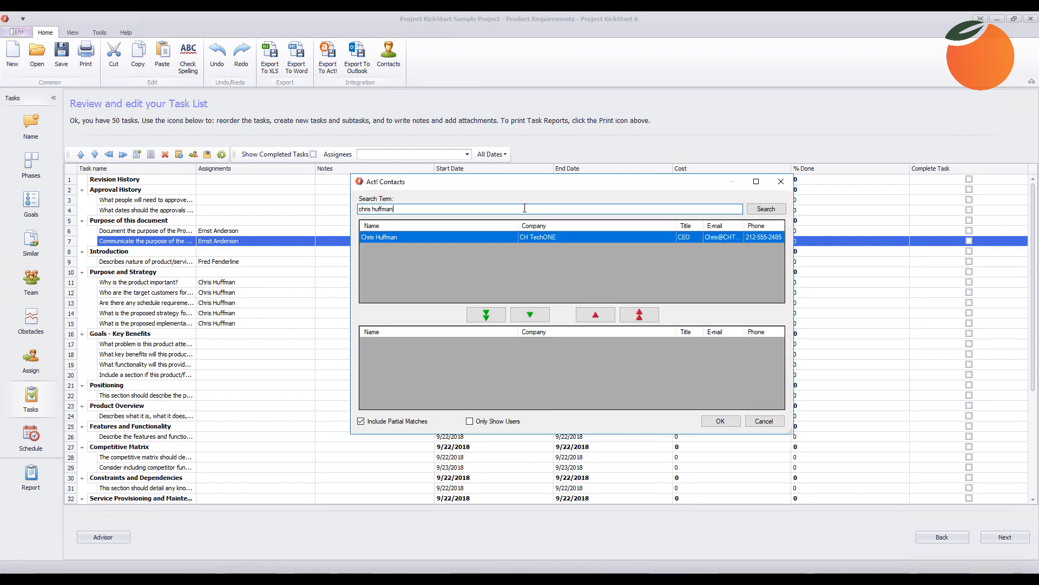
{"action": "double_click", "coordinate": [479, 237]}
{"action": "left_click", "coordinate": [715, 422]}
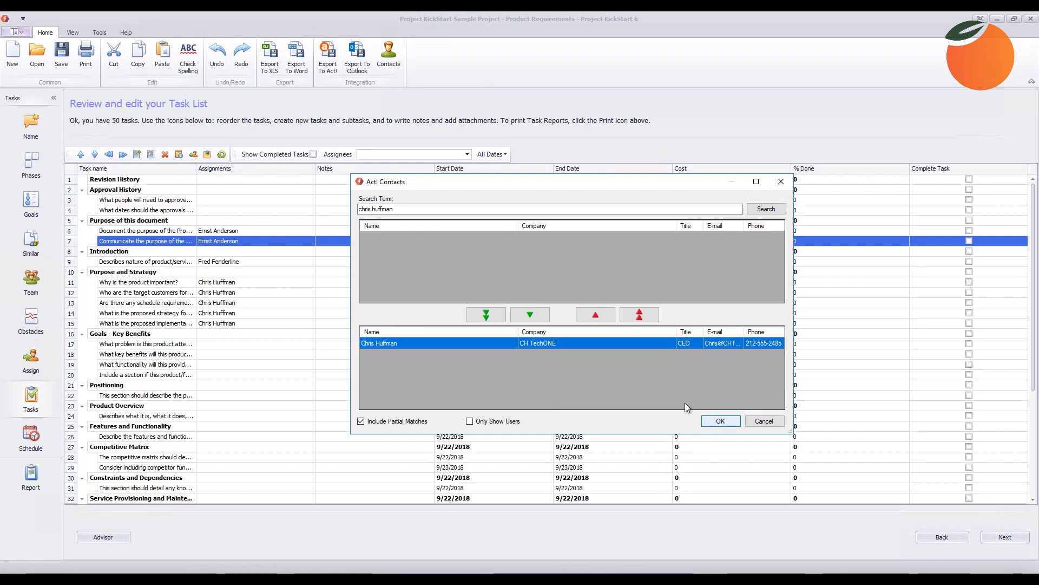
{"action": "left_click", "coordinate": [411, 354]}
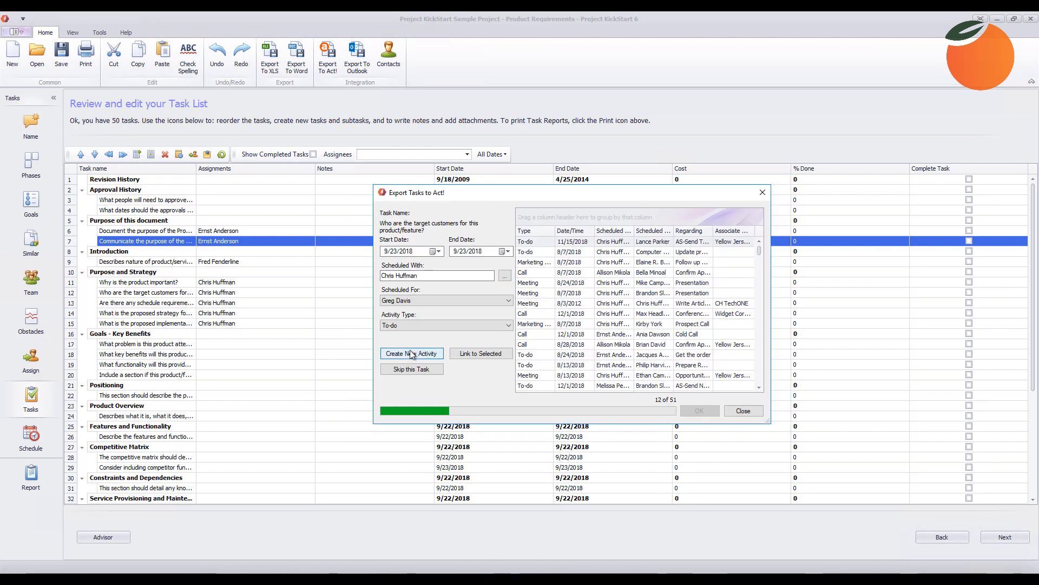
{"action": "left_click", "coordinate": [411, 226]}
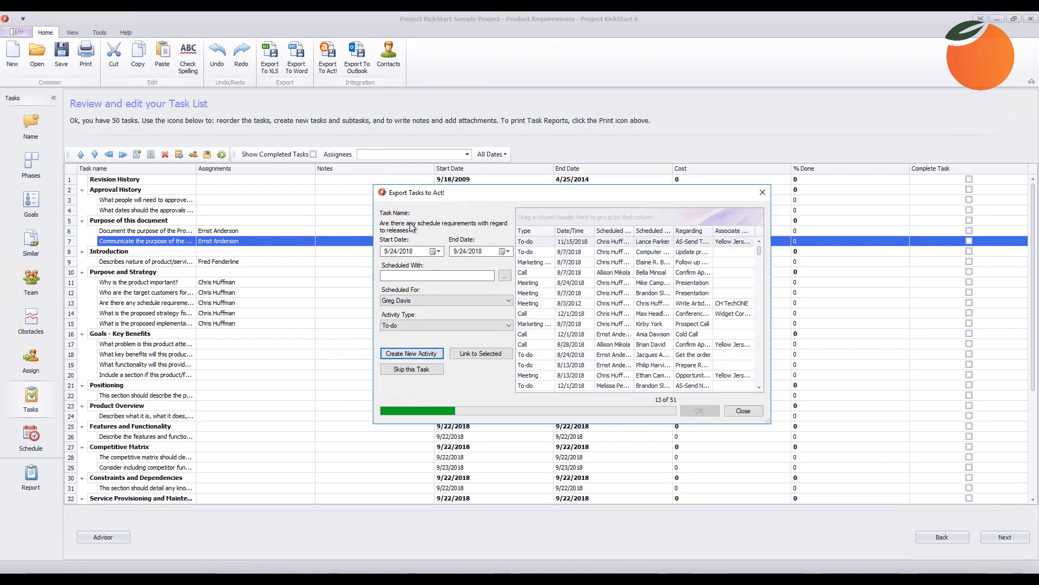
Create a new Act! to-do for the question about schedule requirements with regard to releases, scheduled with the CH TechONE CEO.
{"action": "left_click", "coordinate": [505, 276]}
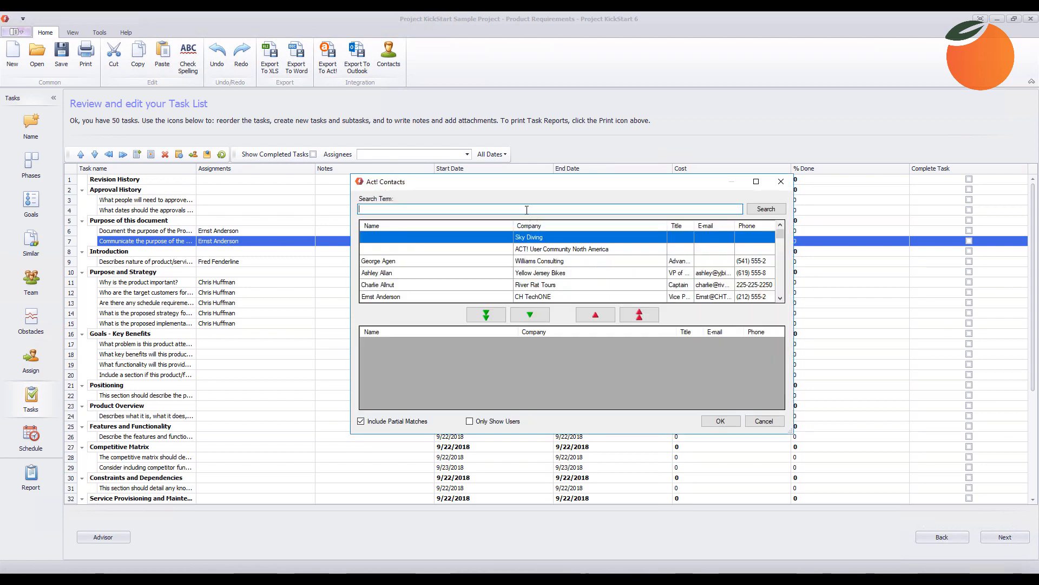
{"action": "type", "text": "chris huffman"}
{"action": "left_click", "coordinate": [765, 209]}
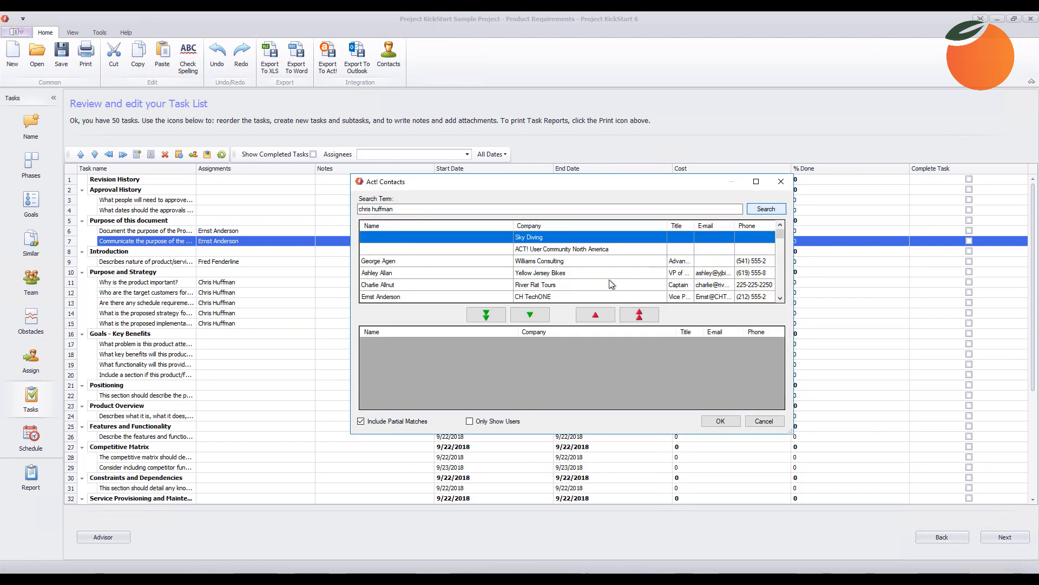
{"action": "double_click", "coordinate": [533, 239]}
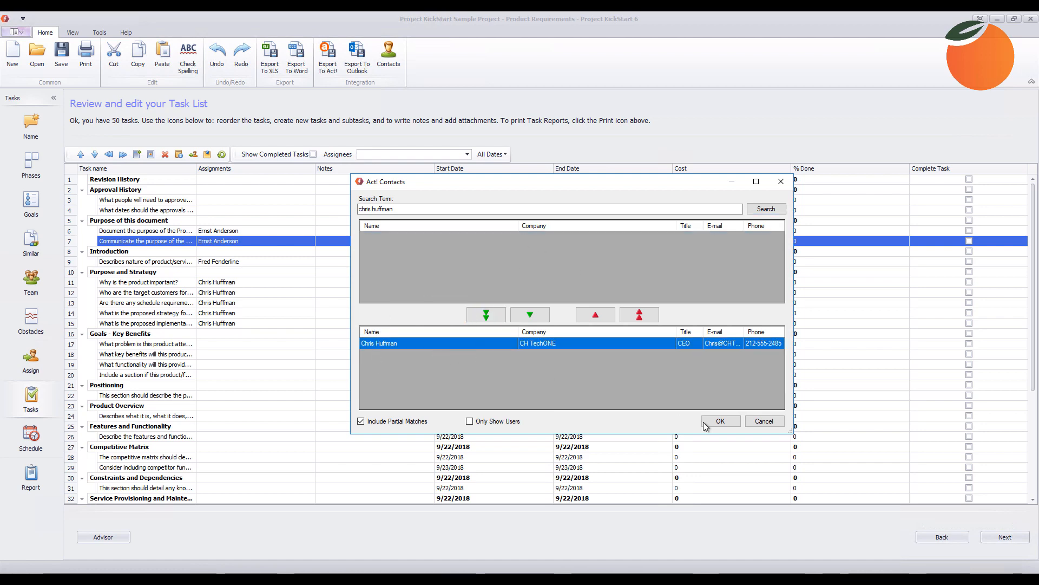
{"action": "left_click", "coordinate": [721, 420]}
{"action": "left_click", "coordinate": [411, 353]}
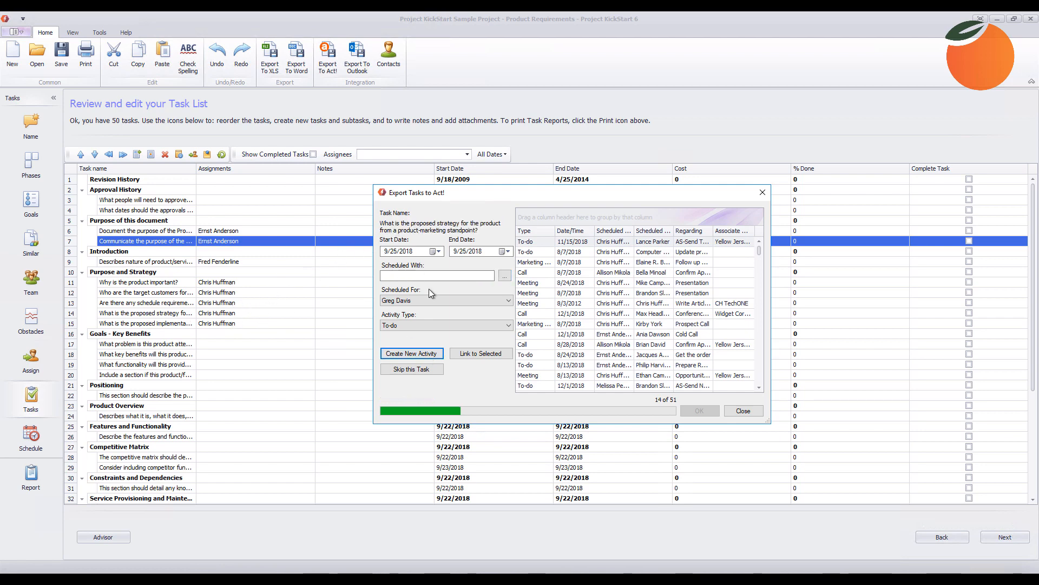
Create a new Act! to-do for the proposed strategy from a product-marketing standpoint, scheduled with the CH TechONE CEO.
{"action": "left_click", "coordinate": [504, 275]}
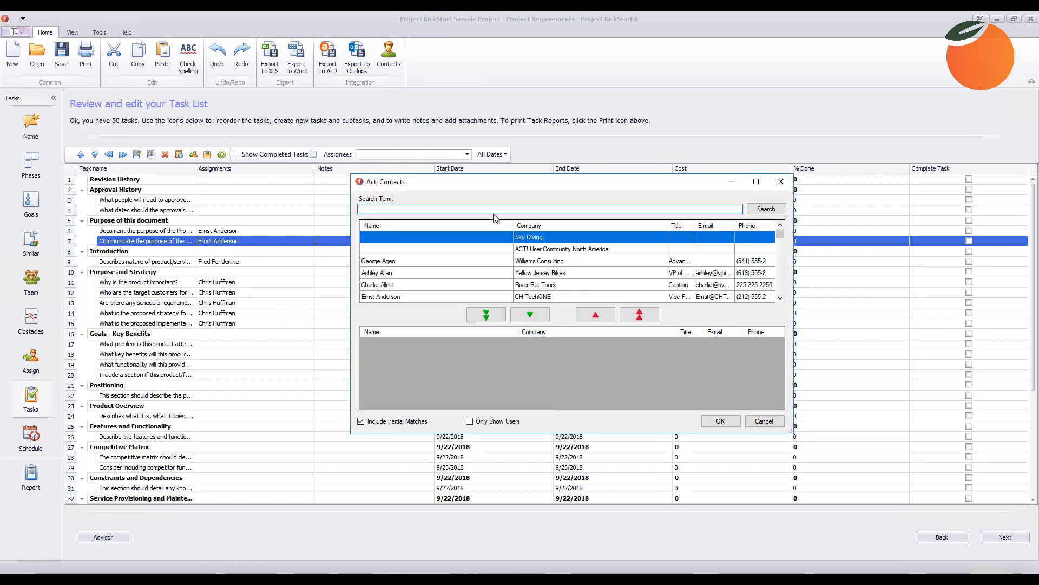
{"action": "type", "text": "chris huffman"}
{"action": "key", "text": "Return"}
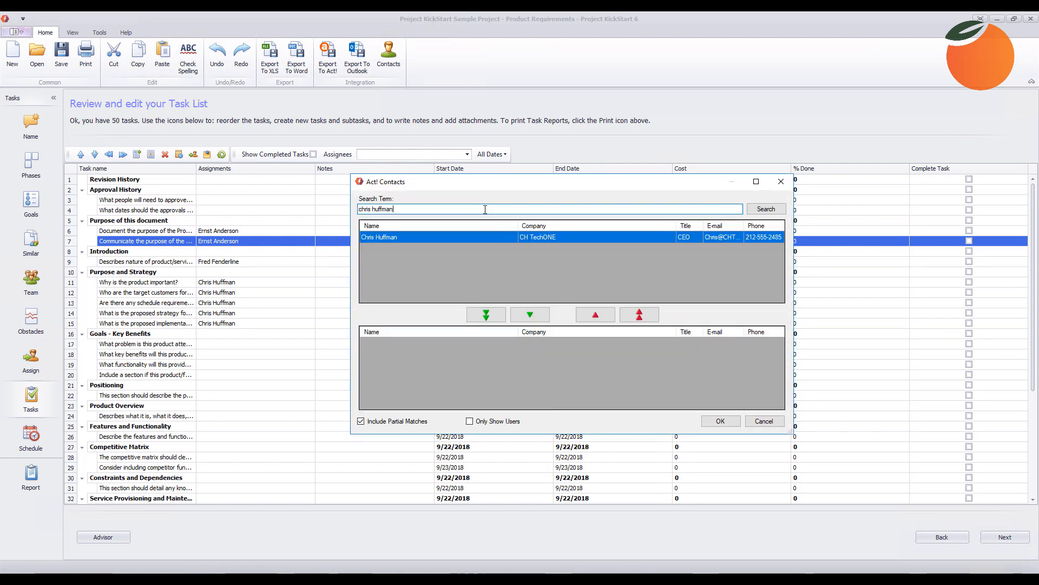
{"action": "double_click", "coordinate": [518, 238]}
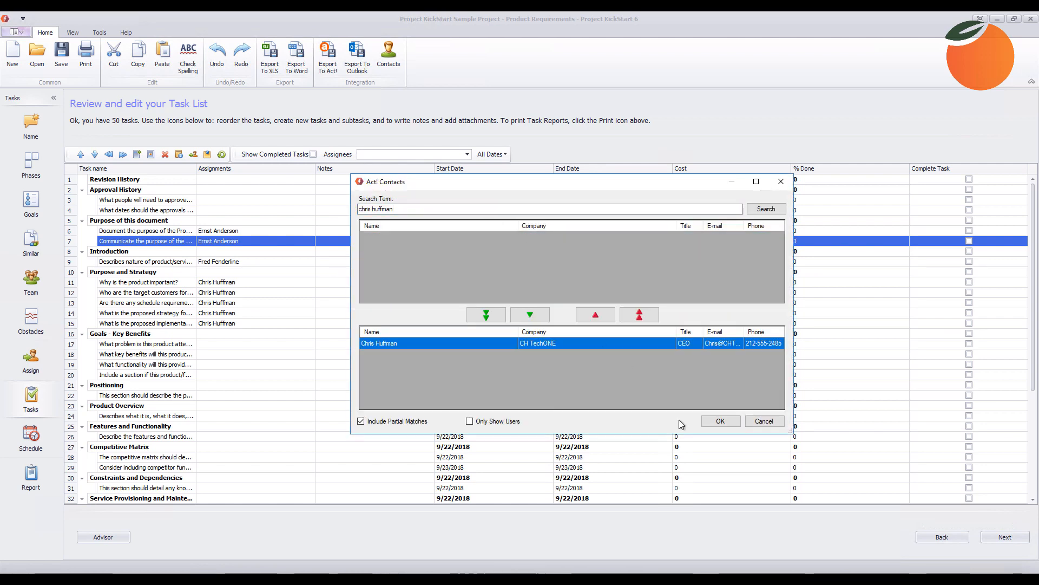
{"action": "left_click", "coordinate": [720, 420]}
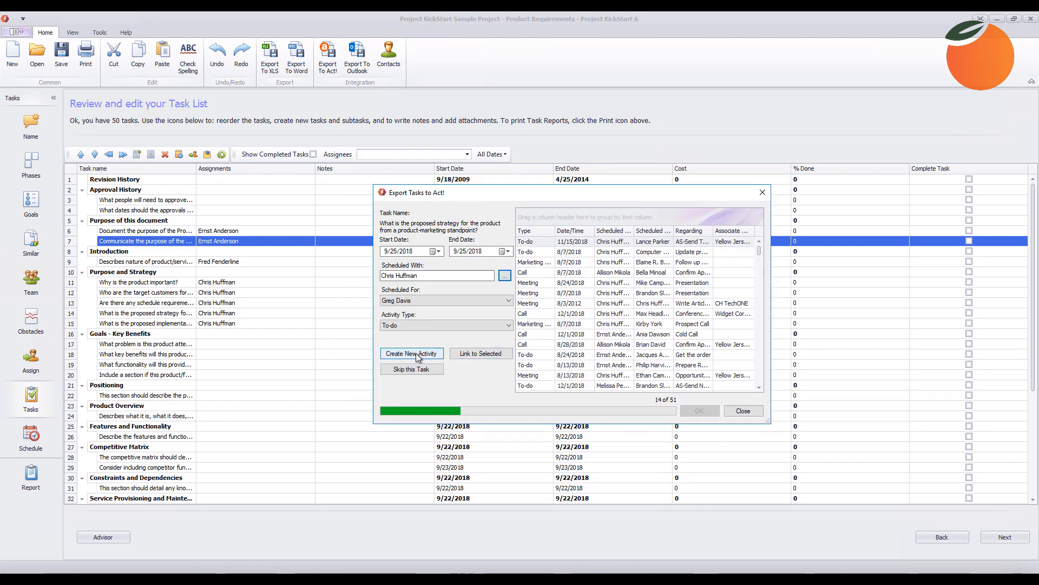
{"action": "left_click", "coordinate": [416, 354]}
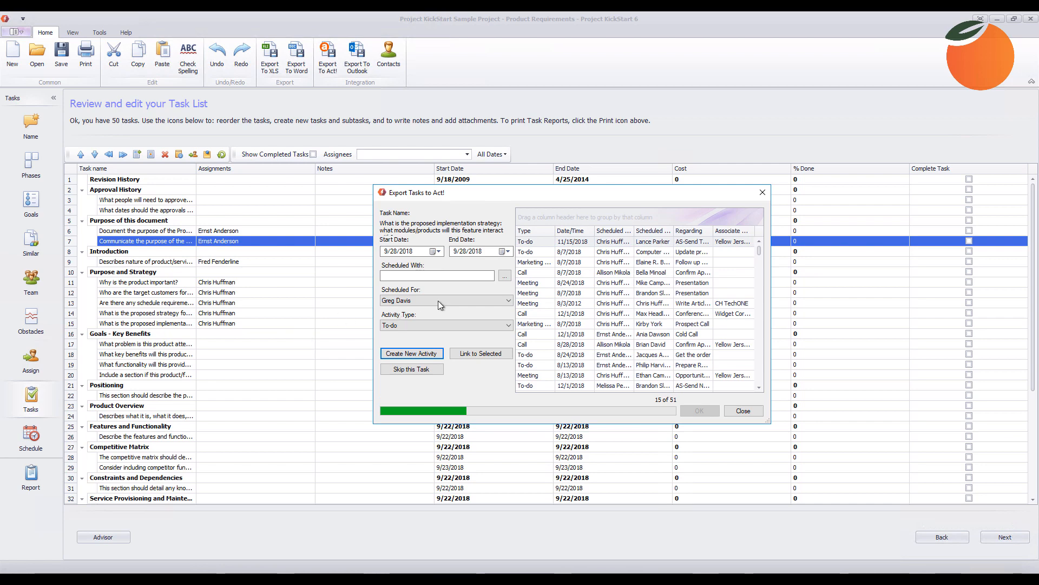
Create a new Act! to-do for the proposed implementation strategy question, scheduled with the CH TechONE CEO.
{"action": "left_click", "coordinate": [504, 275]}
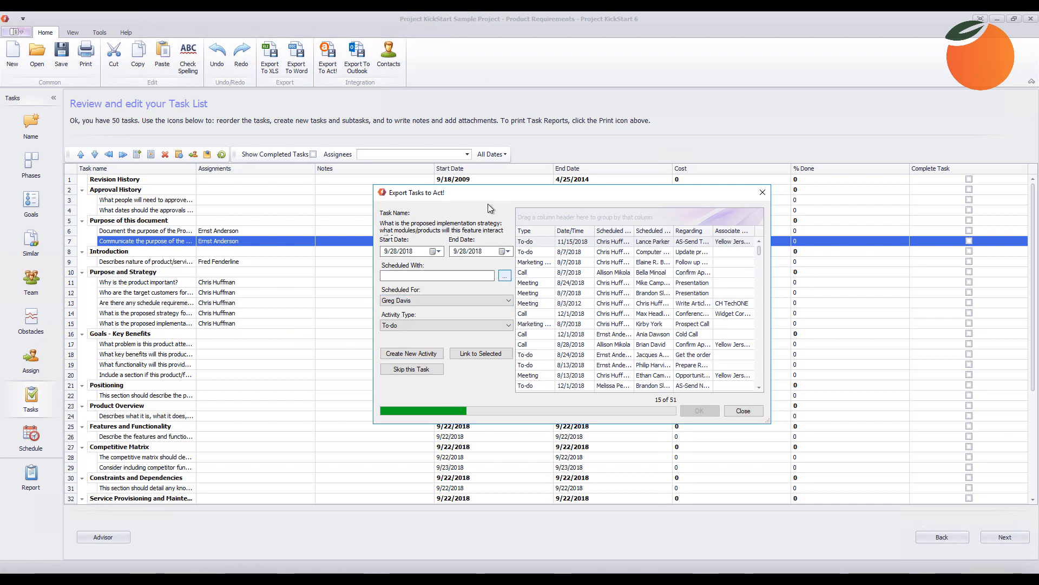
{"action": "type", "text": "chris huffman"}
{"action": "key", "text": "Return"}
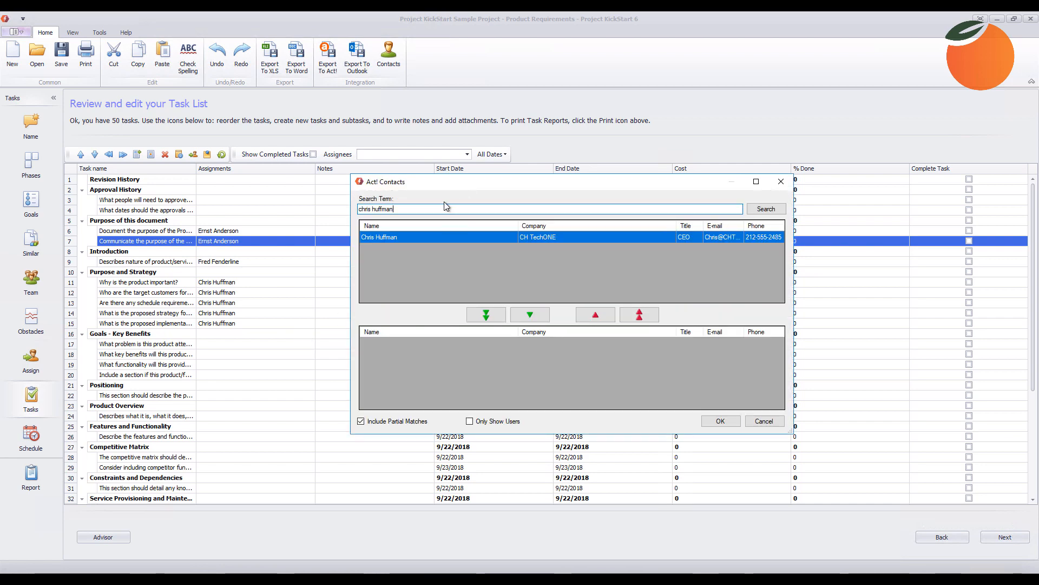
{"action": "left_click", "coordinate": [486, 314]}
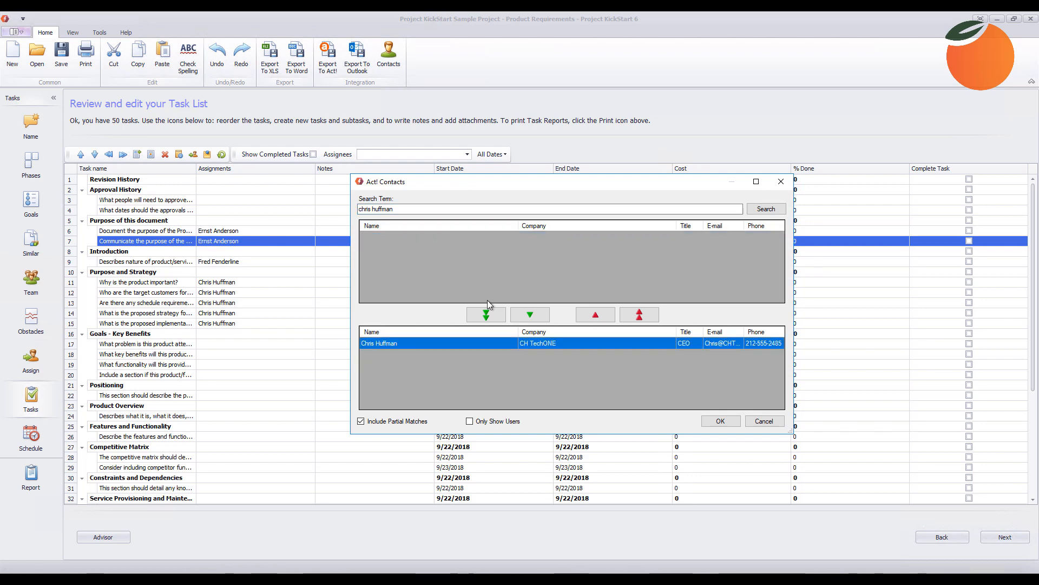
{"action": "key", "text": "Return"}
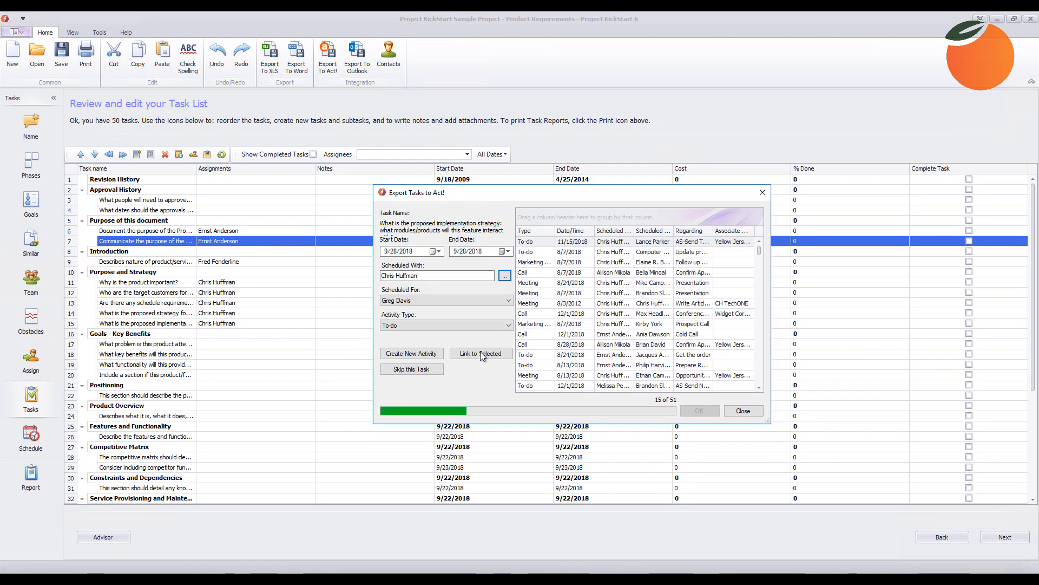
{"action": "left_click", "coordinate": [414, 353]}
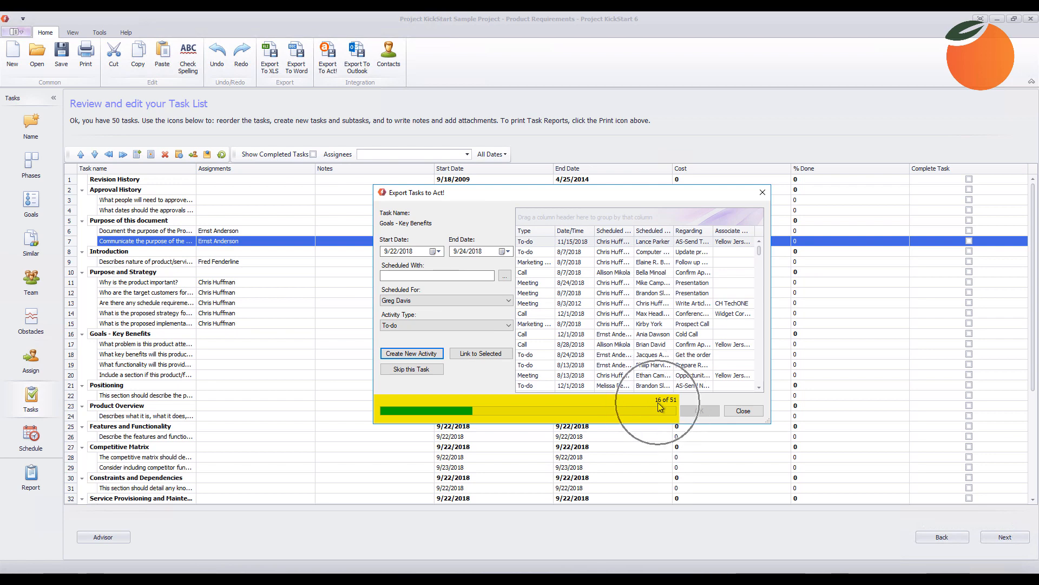
Skip every remaining task from Goals - Key Benefits through Future Plans without creating activities, and close the Act! export.
{"action": "left_click", "coordinate": [403, 369]}
{"action": "left_click", "coordinate": [403, 369]}
{"action": "left_click", "coordinate": [404, 369]}
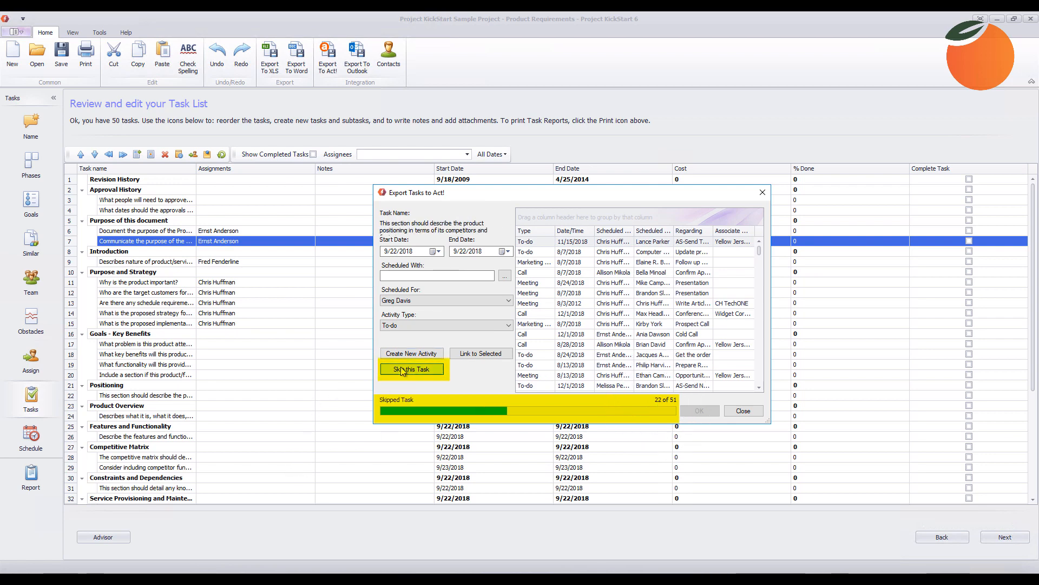
{"action": "left_click", "coordinate": [403, 369]}
{"action": "left_click", "coordinate": [403, 369]}
{"action": "left_click", "coordinate": [403, 369]}
{"action": "left_click", "coordinate": [403, 370]}
{"action": "left_click", "coordinate": [402, 369]}
{"action": "left_click", "coordinate": [402, 370]}
{"action": "left_click", "coordinate": [402, 369]}
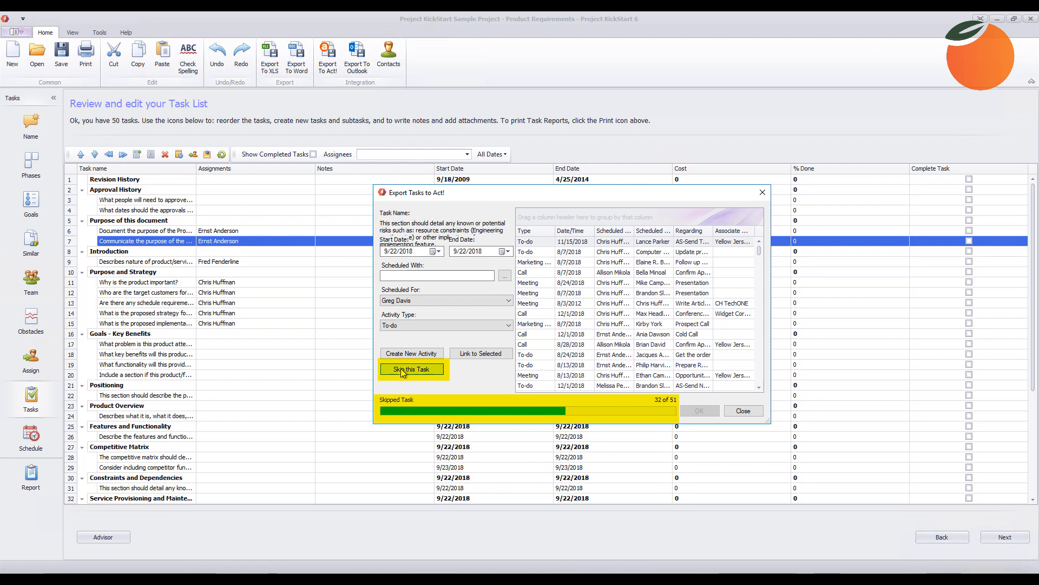
{"action": "left_click", "coordinate": [402, 369]}
{"action": "left_click", "coordinate": [402, 369]}
{"action": "left_click", "coordinate": [401, 369]}
{"action": "left_click", "coordinate": [401, 370]}
{"action": "left_click", "coordinate": [401, 370]}
{"action": "left_click", "coordinate": [401, 370]}
{"action": "left_click", "coordinate": [401, 369]}
{"action": "left_click", "coordinate": [400, 369]}
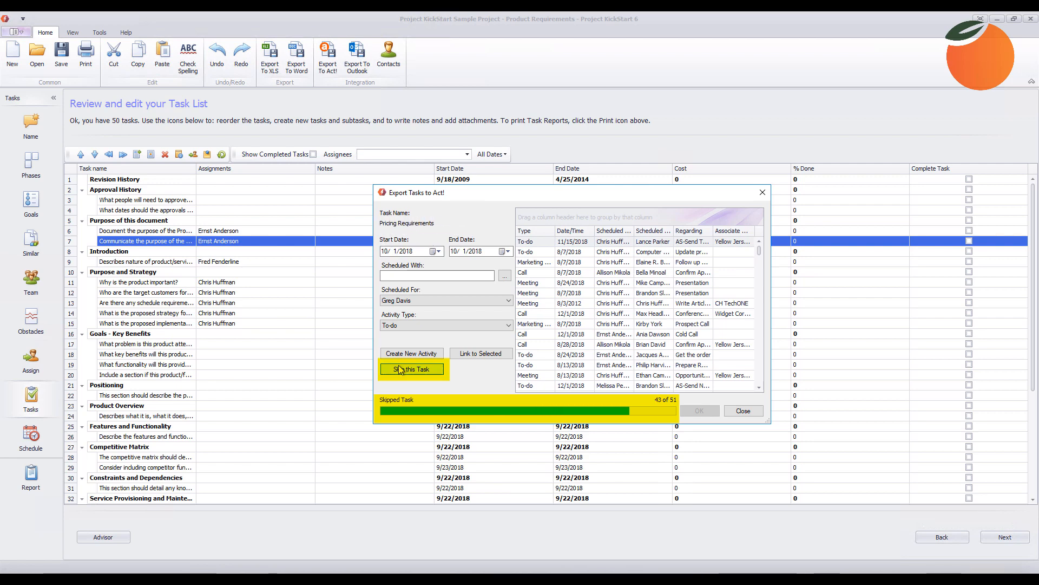
{"action": "left_click", "coordinate": [400, 369]}
{"action": "left_click", "coordinate": [400, 370]}
{"action": "left_click", "coordinate": [400, 370]}
{"action": "left_click", "coordinate": [401, 369]}
{"action": "left_click", "coordinate": [401, 369]}
{"action": "left_click", "coordinate": [401, 369]}
{"action": "left_click", "coordinate": [401, 369]}
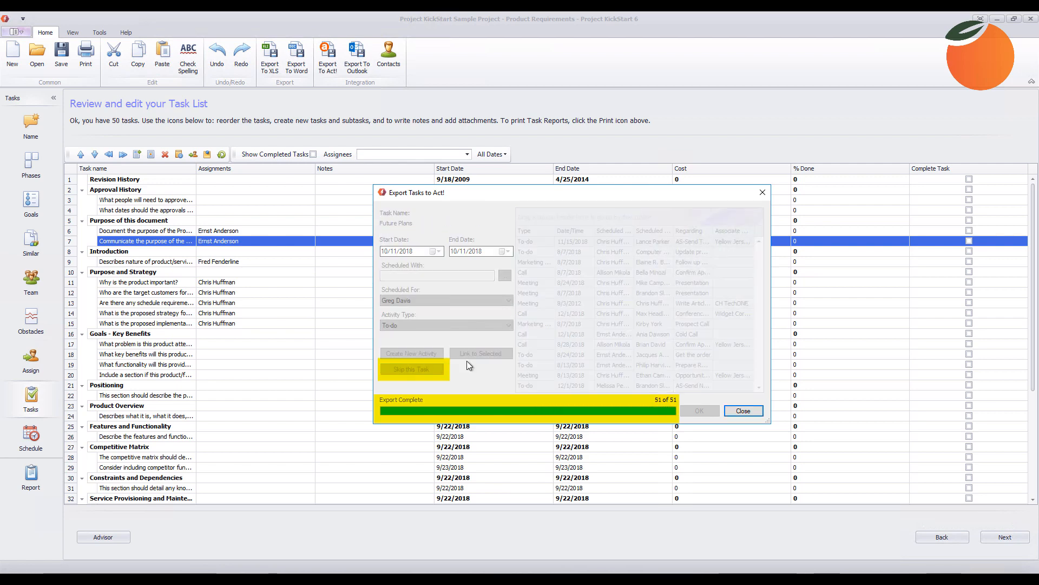
{"action": "left_click", "coordinate": [743, 410]}
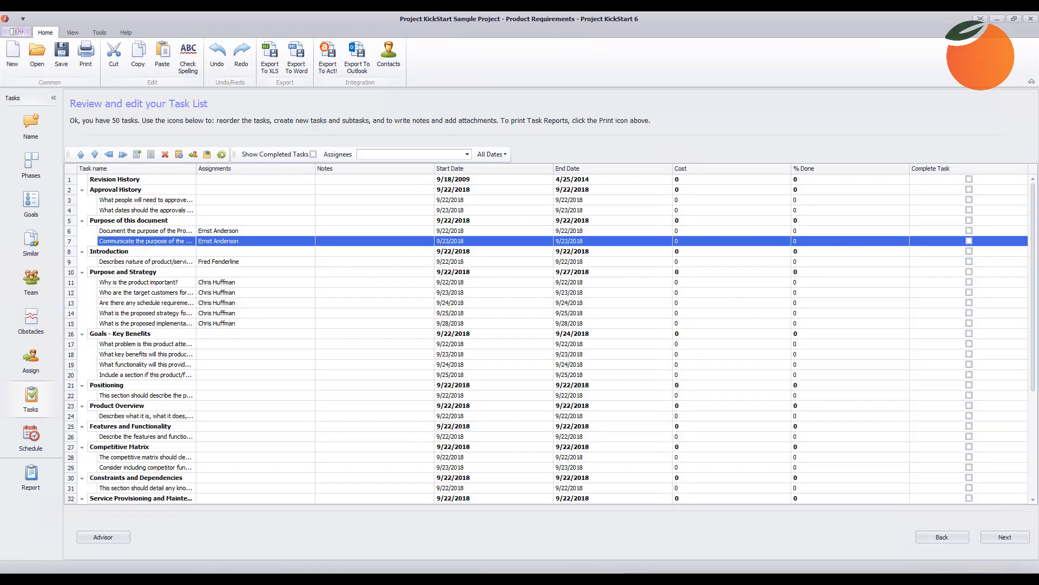
Switch to Act! and examine the exported project to-dos in the Task List, from "Why is the product important?" to the proposed implementation question.
{"action": "left_click", "coordinate": [146, 579]}
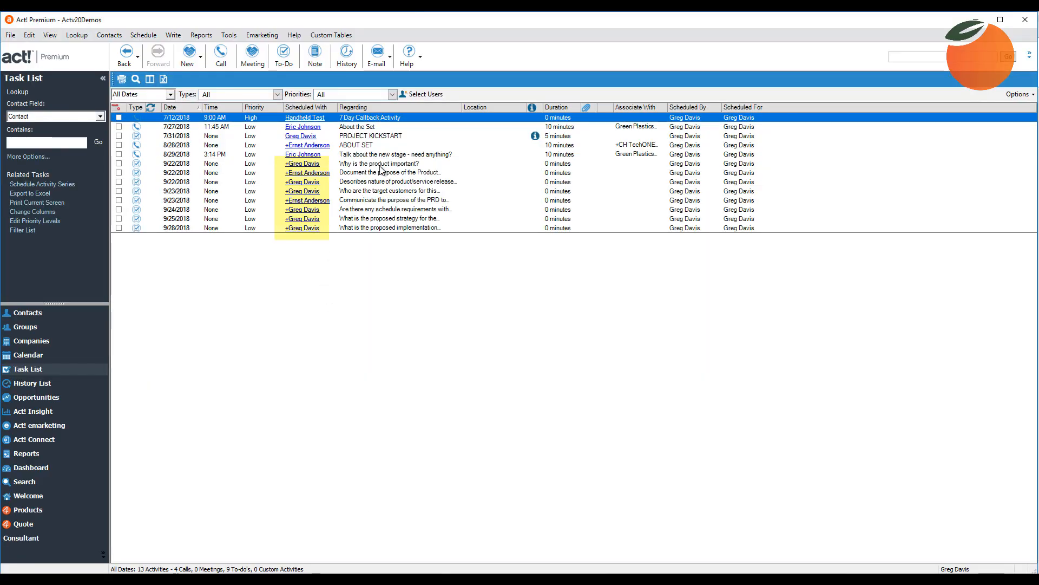
{"action": "left_click", "coordinate": [380, 165]}
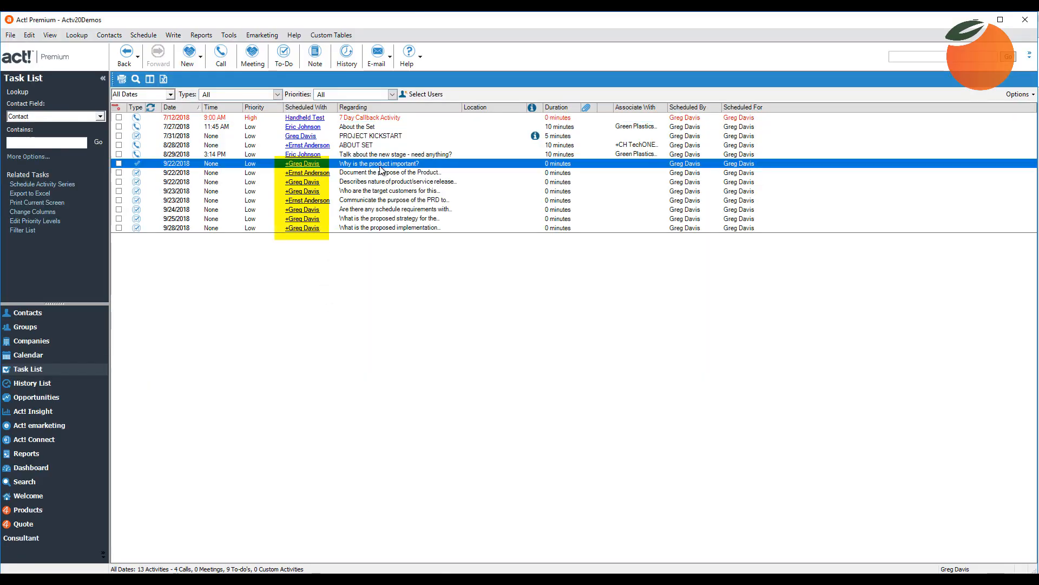
{"action": "left_click", "coordinate": [379, 230], "text": "shift"}
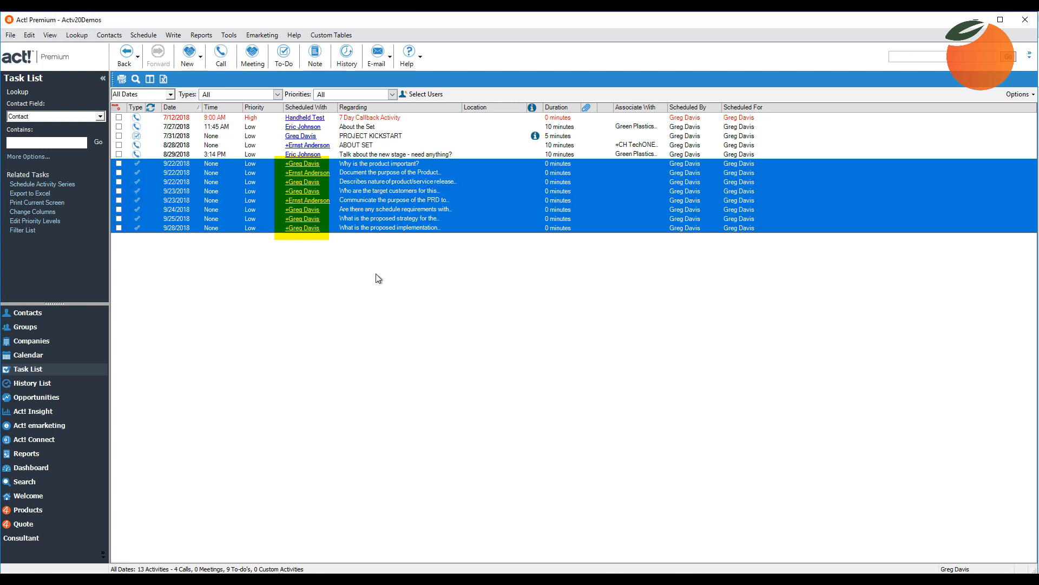
{"action": "left_click", "coordinate": [370, 228]}
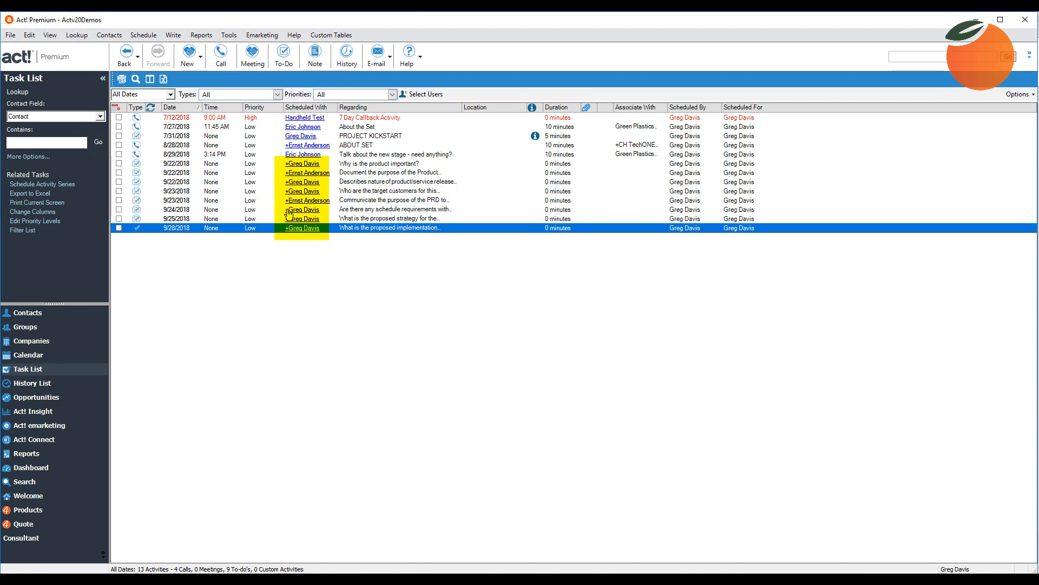
Look up the contacts scheduled with the "Why is the product important?" to-do and with the first "Document the purpose of the Product" to-do.
{"action": "left_click", "coordinate": [302, 165]}
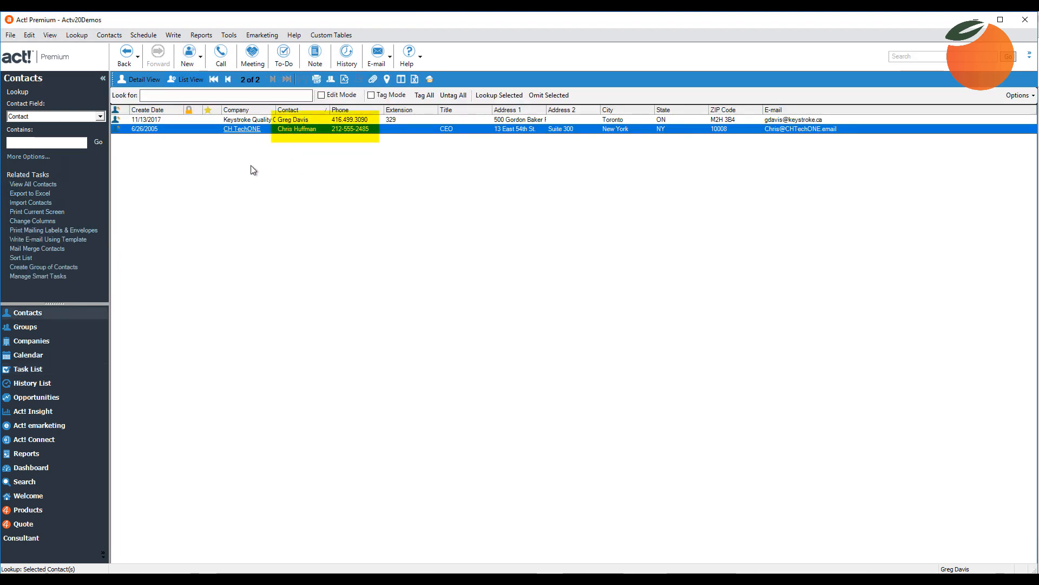
{"action": "left_click", "coordinate": [28, 370]}
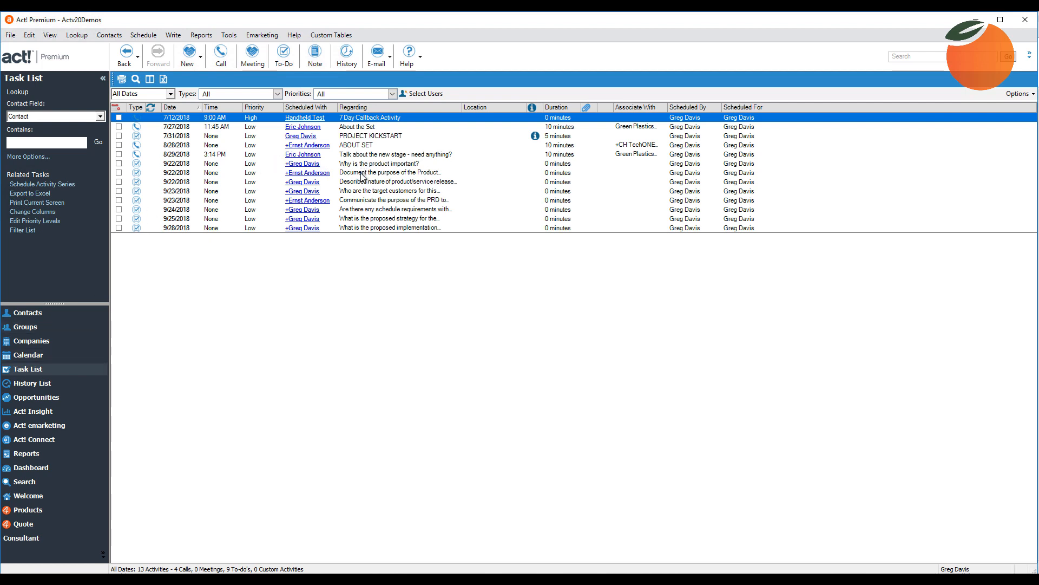
{"action": "left_click", "coordinate": [304, 173]}
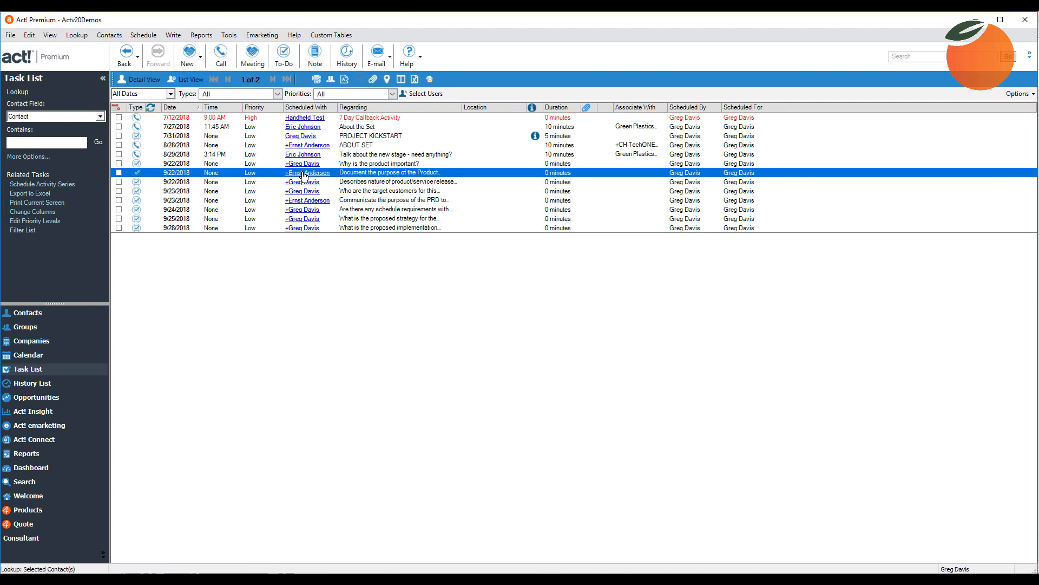
{"action": "key", "text": "ctrl"}
{"action": "key", "text": "ctrl"}
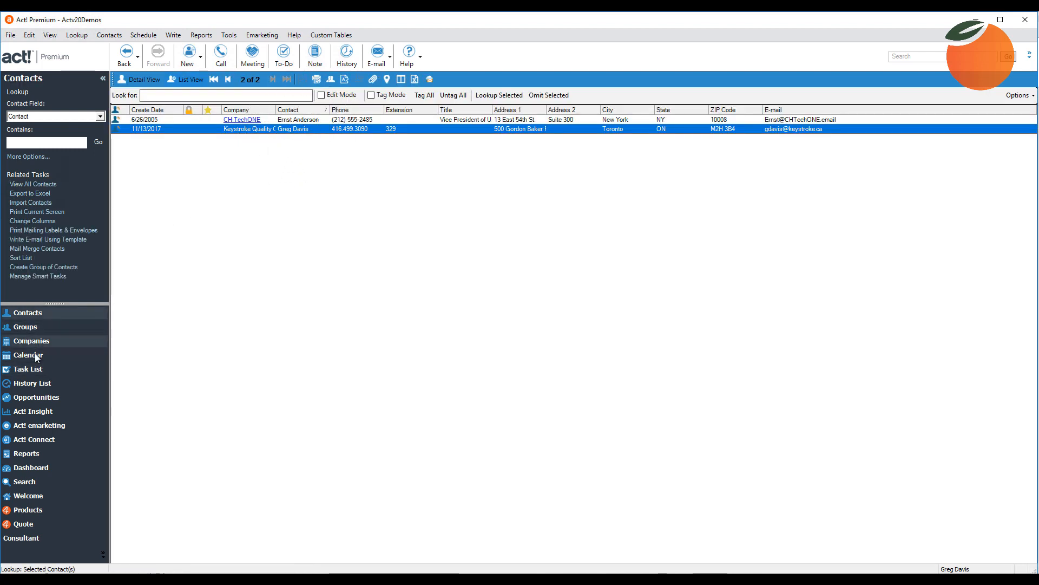
Return to the Task List and examine the scheduled dates of all the exported project to-dos.
{"action": "left_click", "coordinate": [29, 368]}
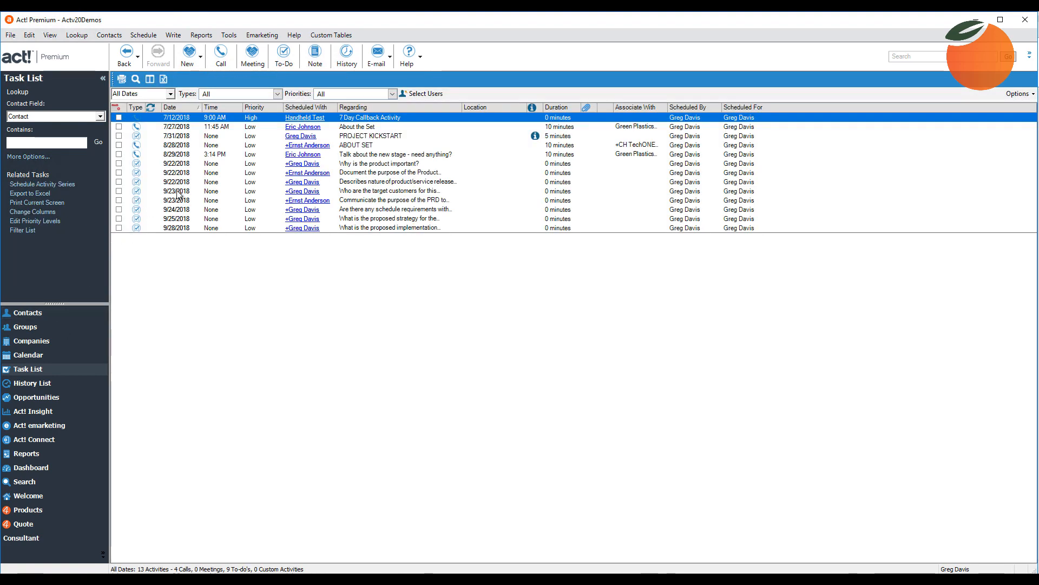
{"action": "left_click", "coordinate": [191, 164]}
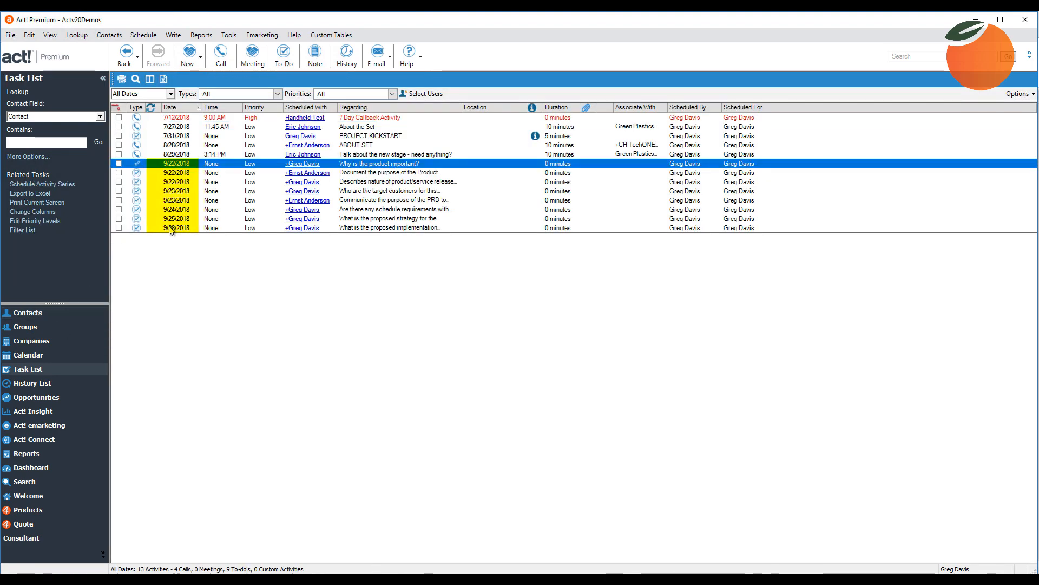
{"action": "left_click", "coordinate": [170, 228], "text": "shift"}
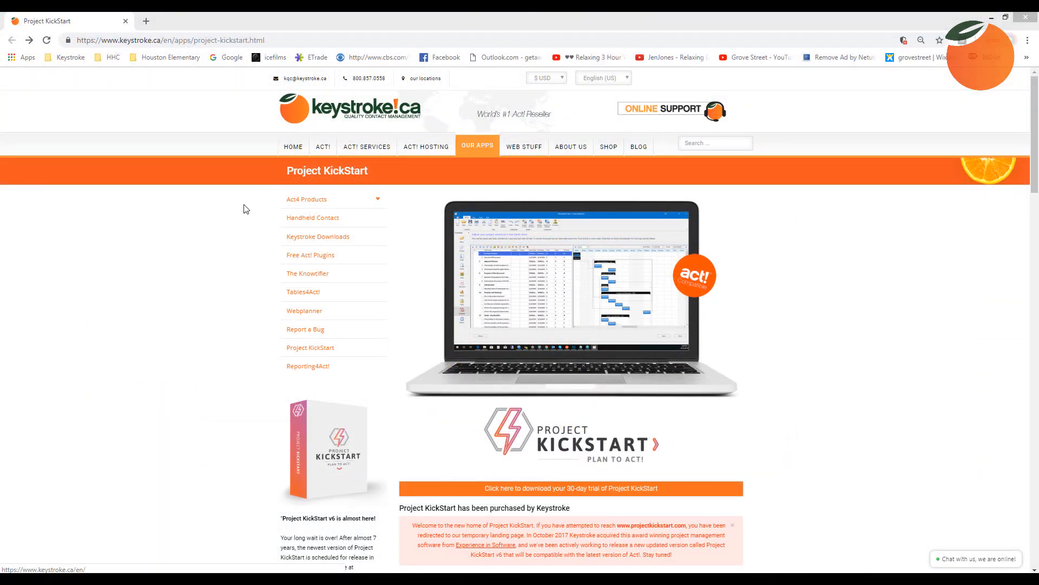
Switch to the Project KickStart page on keystroke.ca in the browser and show the site's list of apps.
{"action": "left_click", "coordinate": [173, 248]}
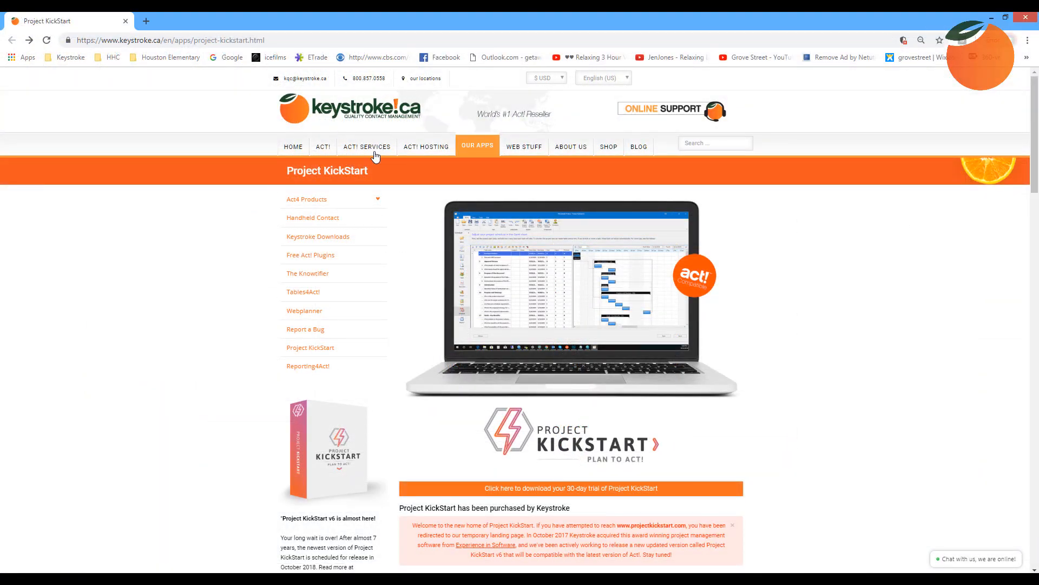
{"action": "left_click", "coordinate": [356, 118]}
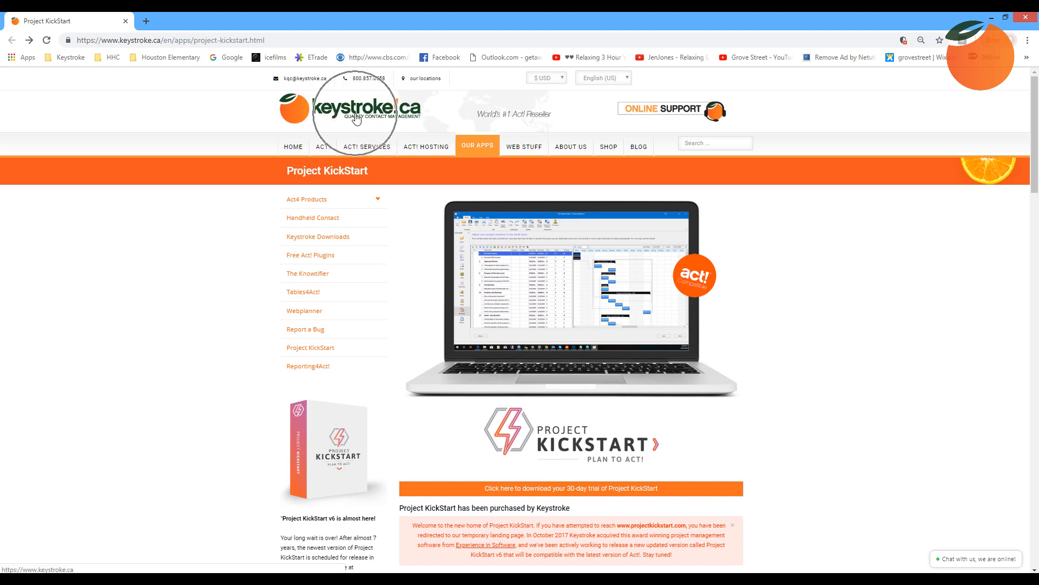
{"action": "mouse_move", "coordinate": [482, 146]}
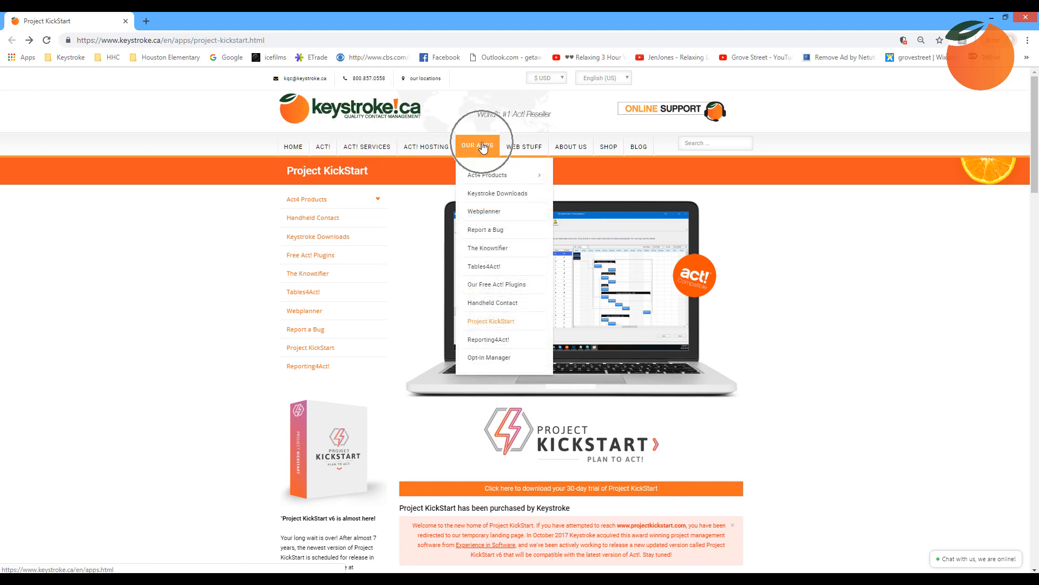